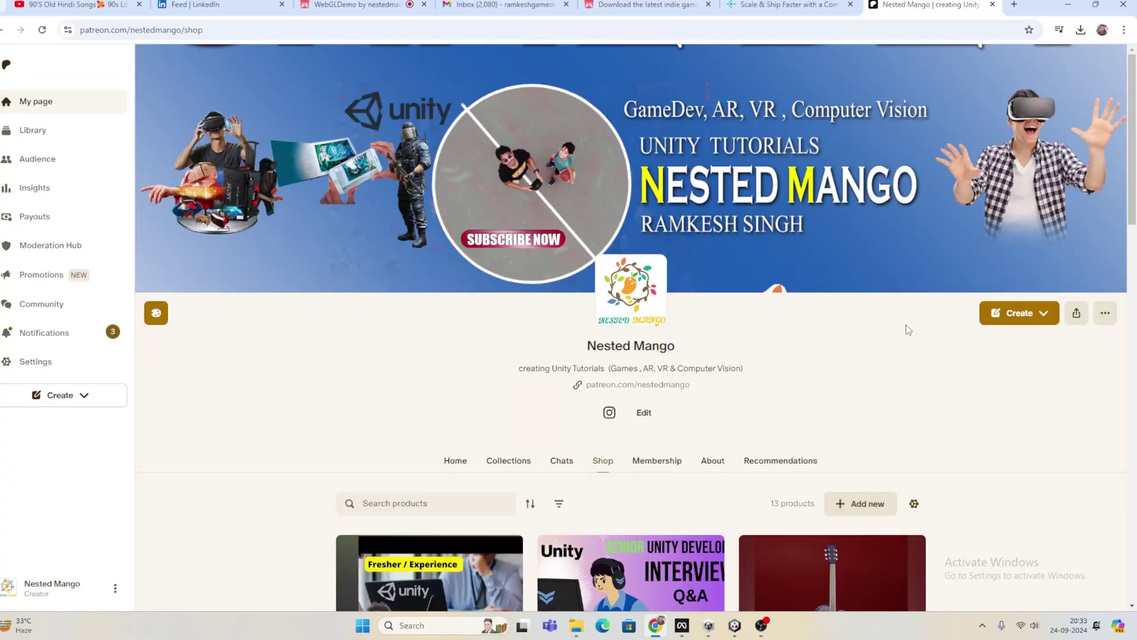
Step: Scroll the Patreon shop, then check the WebGLDemo page, the Unity editor and the Netlify site
{"action": "scroll", "coordinate": [725, 311], "scroll_direction": "down", "scroll_amount": 5}
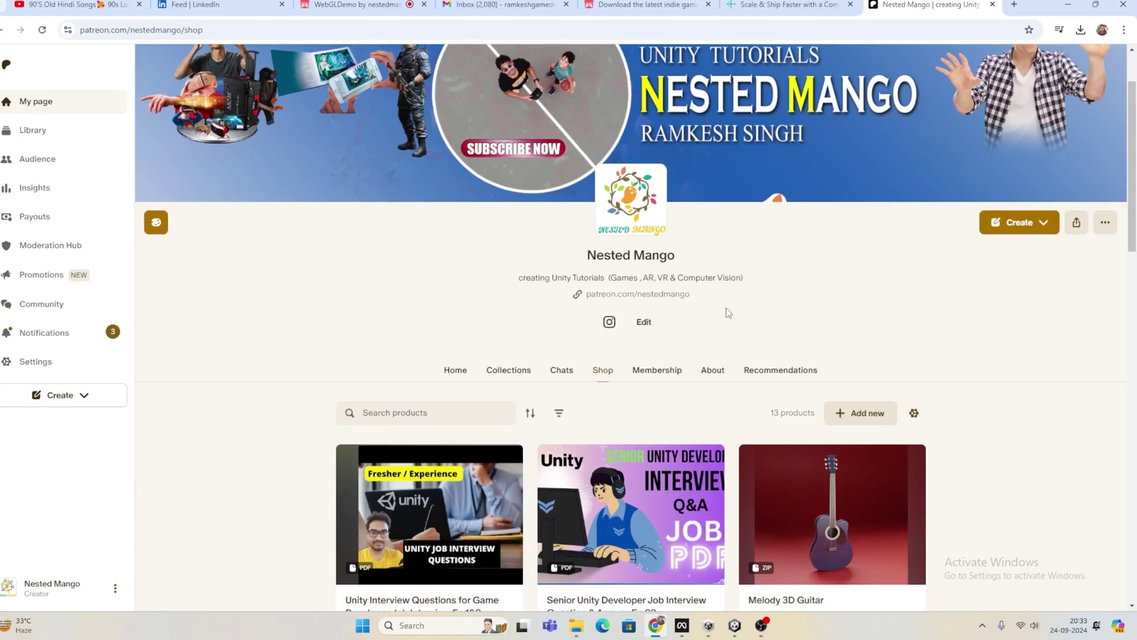
{"action": "scroll", "coordinate": [730, 311], "scroll_direction": "down", "scroll_amount": 3}
{"action": "scroll", "coordinate": [730, 311], "scroll_direction": "down", "scroll_amount": 3}
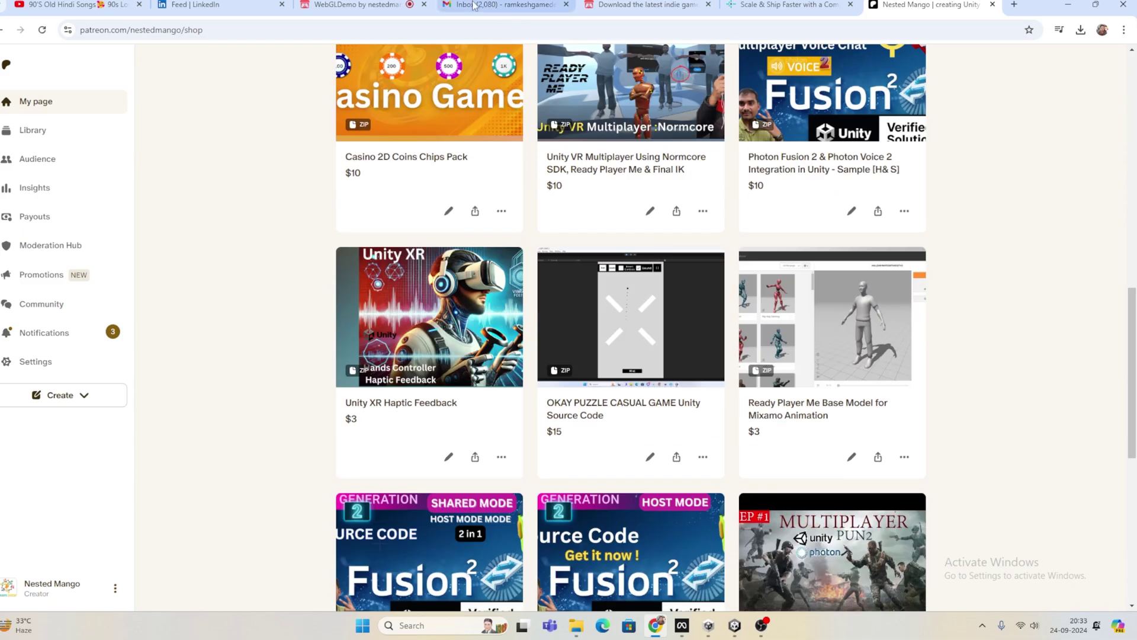
{"action": "left_click", "coordinate": [356, 5]}
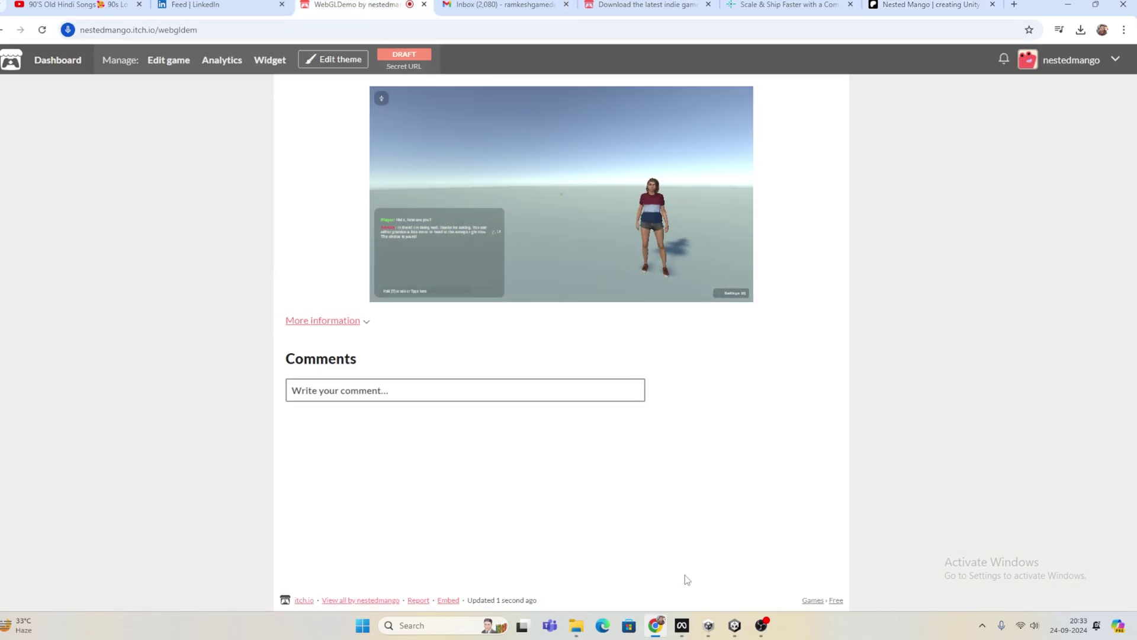
{"action": "left_click", "coordinate": [734, 625]}
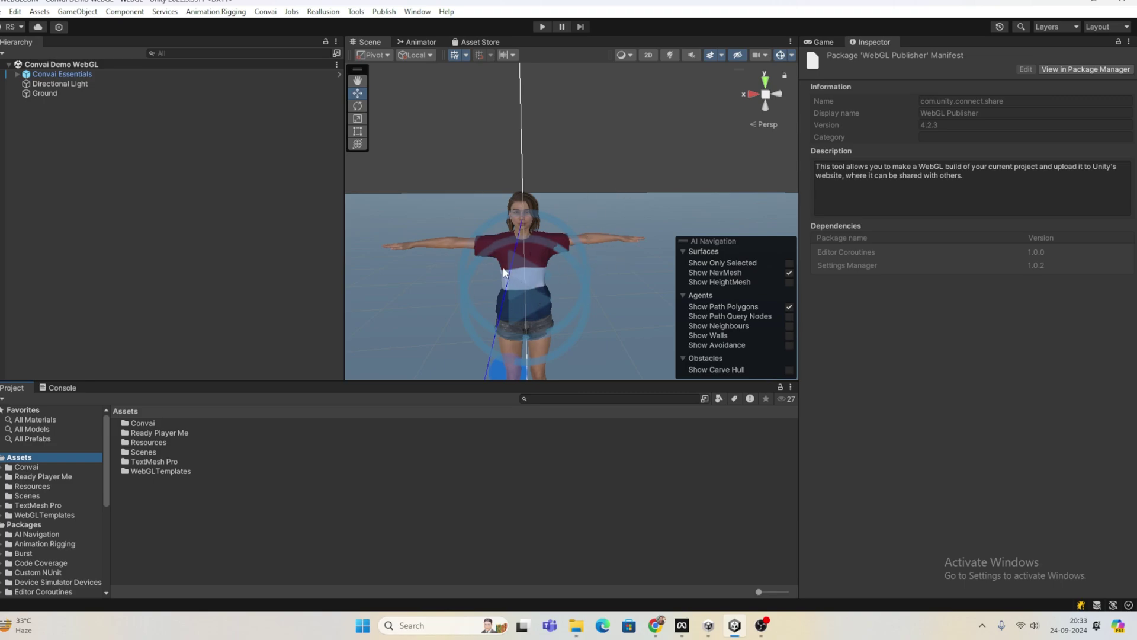
{"action": "key", "text": "alt+Tab"}
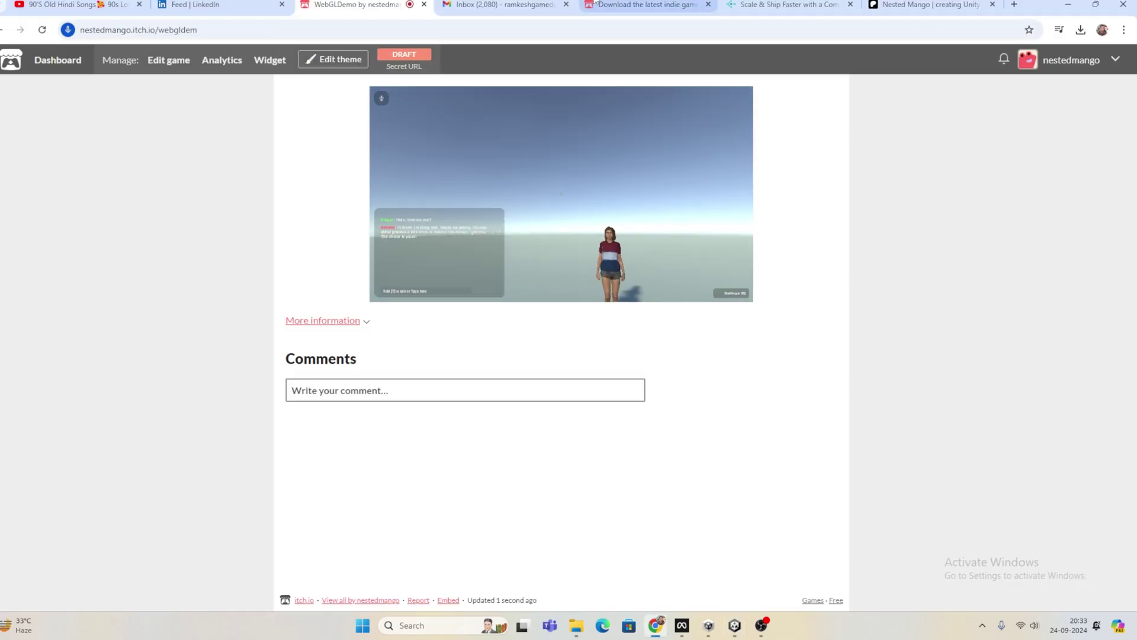
{"action": "left_click", "coordinate": [802, 5]}
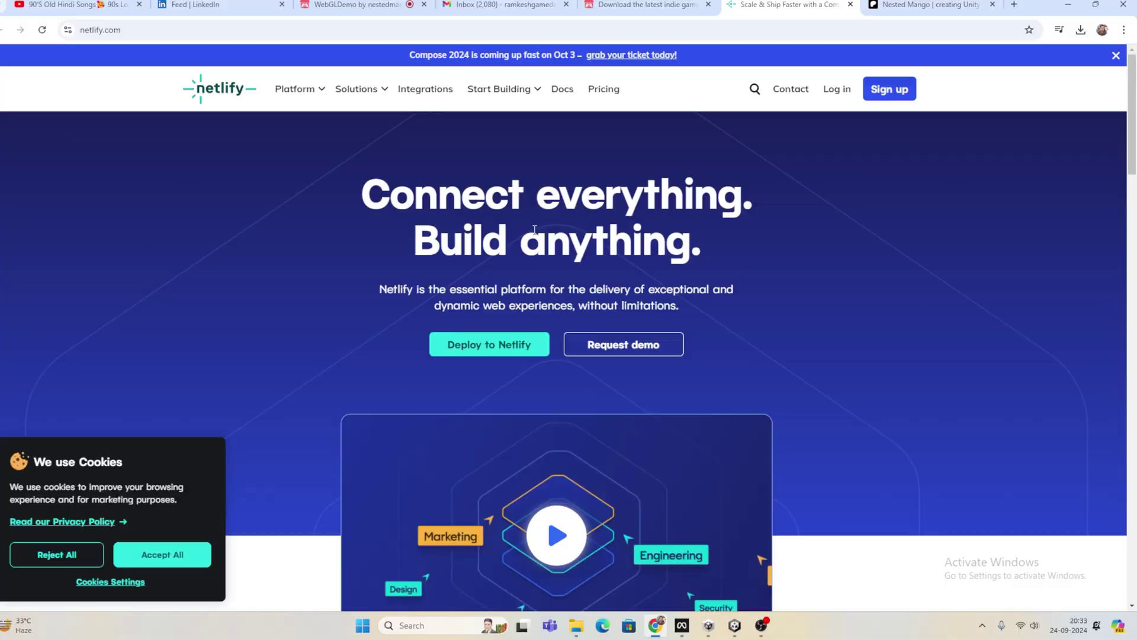
{"action": "key", "text": "alt+Tab"}
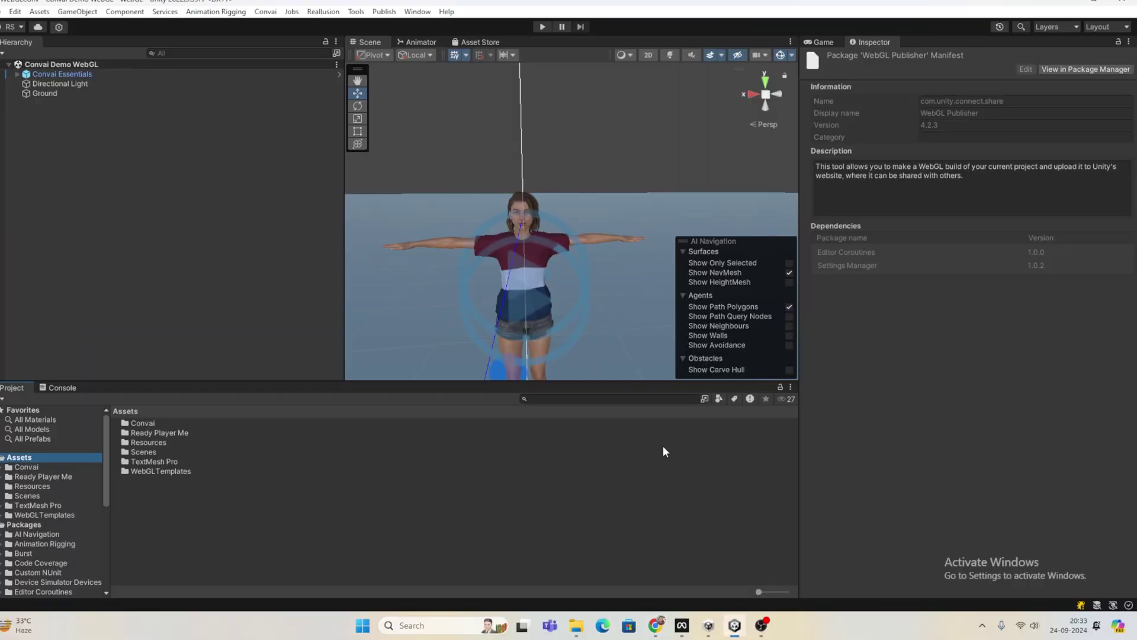
{"action": "left_click", "coordinate": [656, 626]}
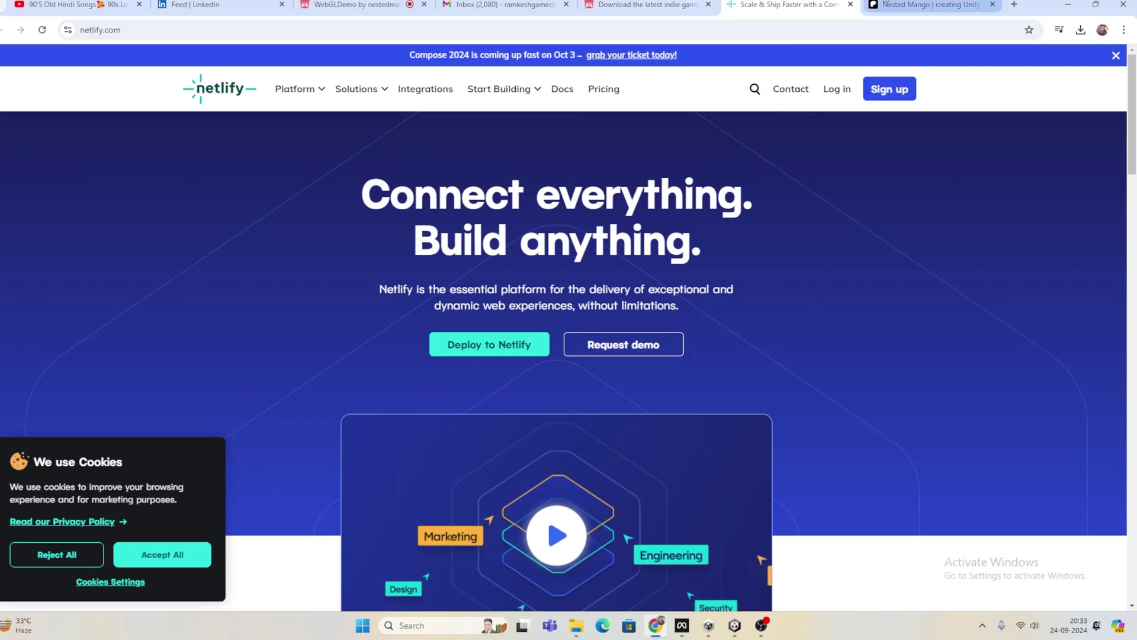
Step: Browse the Patreon shop listings, then return to the WebGLDemo itch.io page
{"action": "left_click", "coordinate": [927, 5]}
{"action": "scroll", "coordinate": [567, 307], "scroll_direction": "down", "scroll_amount": 1}
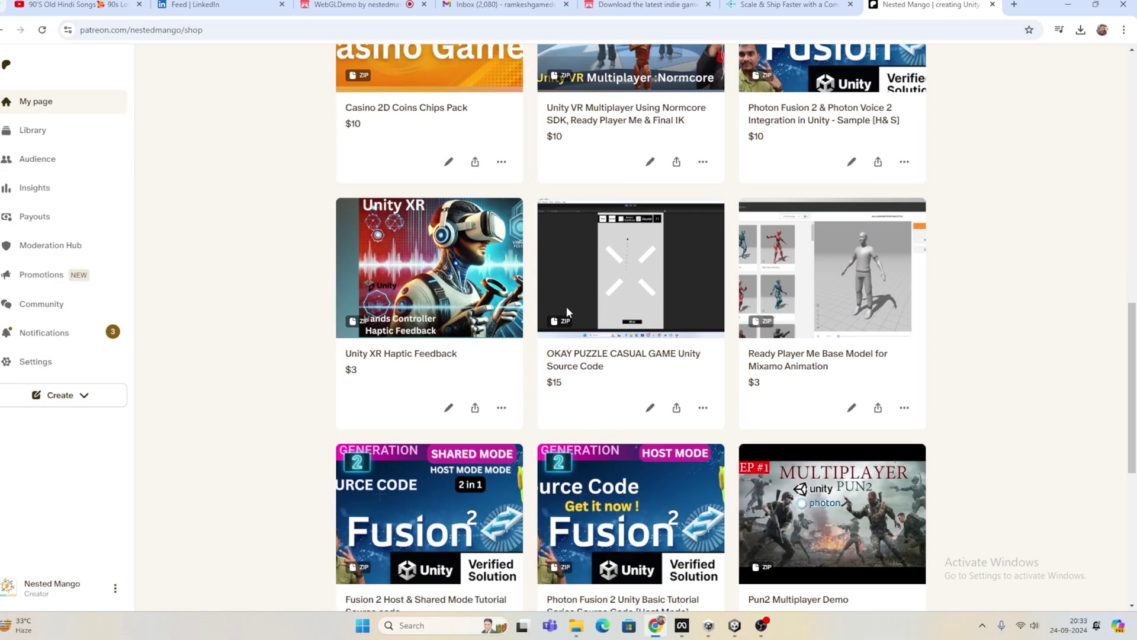
{"action": "scroll", "coordinate": [654, 305], "scroll_direction": "down", "scroll_amount": 3}
{"action": "scroll", "coordinate": [729, 257], "scroll_direction": "down", "scroll_amount": 4}
{"action": "scroll", "coordinate": [728, 263], "scroll_direction": "up", "scroll_amount": 9}
{"action": "scroll", "coordinate": [727, 263], "scroll_direction": "up", "scroll_amount": 6}
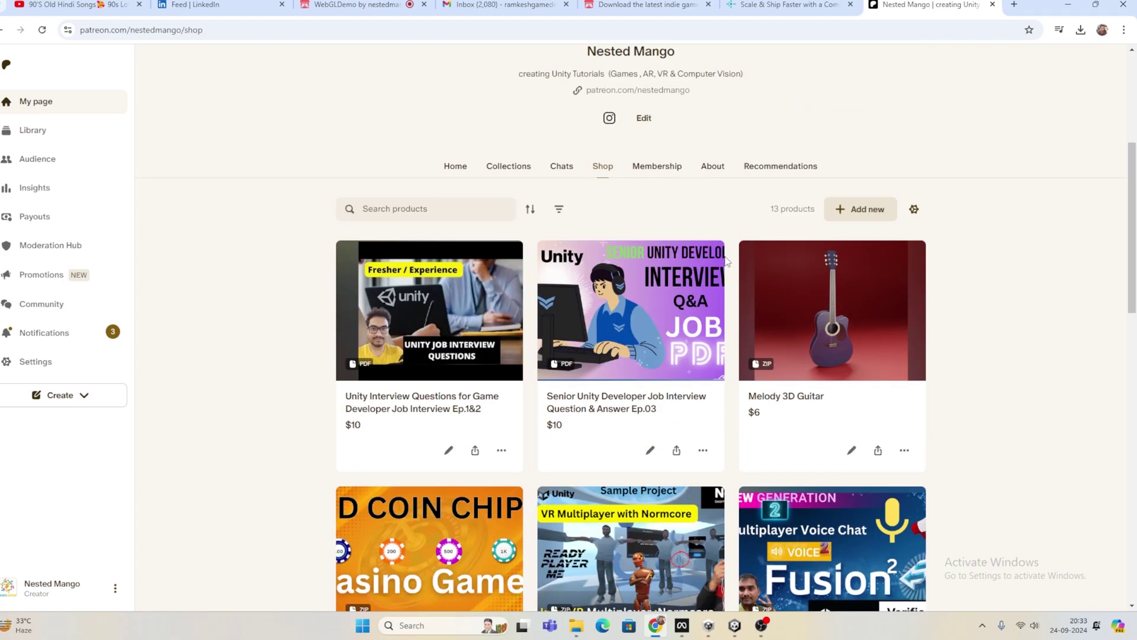
{"action": "scroll", "coordinate": [592, 355], "scroll_direction": "up", "scroll_amount": 4}
{"action": "key", "text": "ctrl+3"}
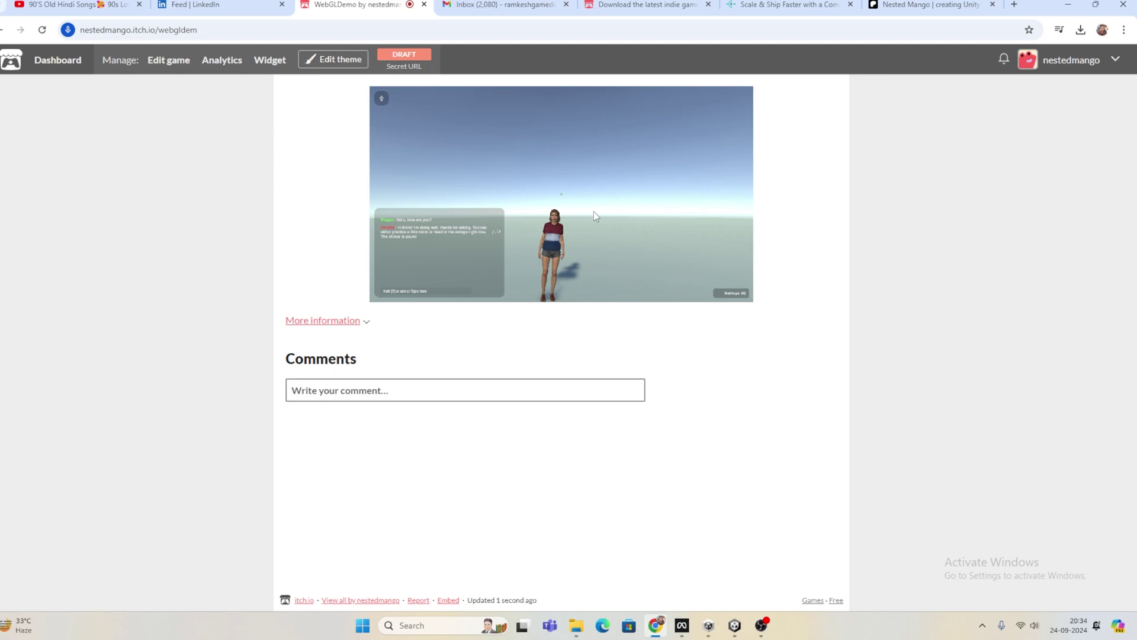
Step: Tilt and swing the game camera around the AI character in the itch.io WebGL player
{"action": "left_click_drag", "start_coordinate": [589, 212], "coordinate": [541, 286]}
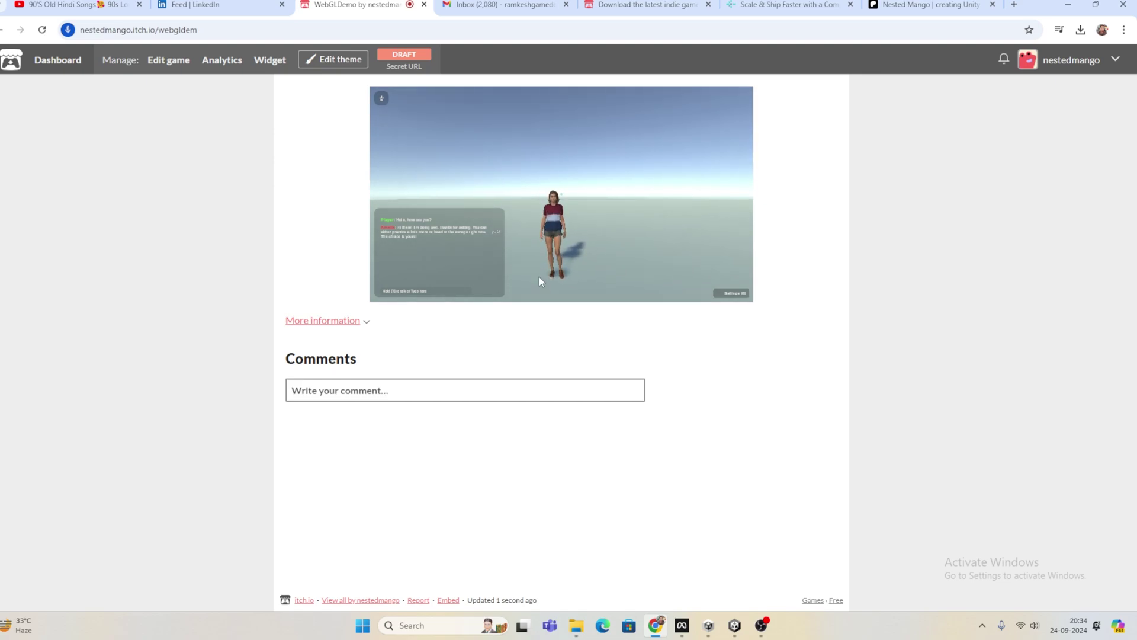
{"action": "left_click_drag", "start_coordinate": [539, 276], "coordinate": [563, 249]}
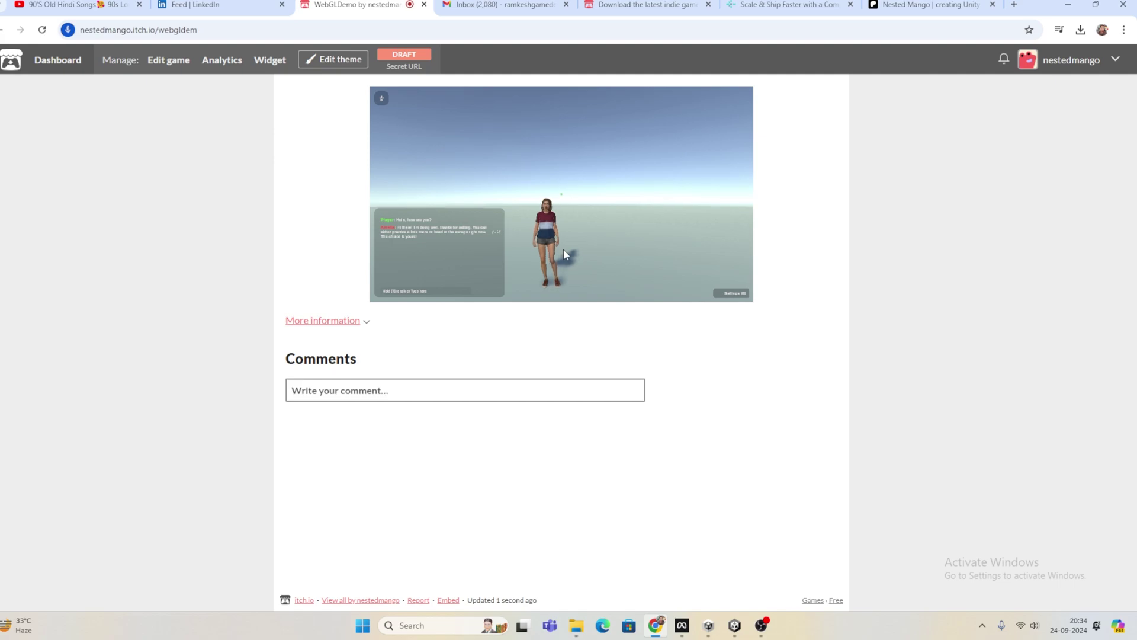
{"action": "left_click", "coordinate": [584, 252]}
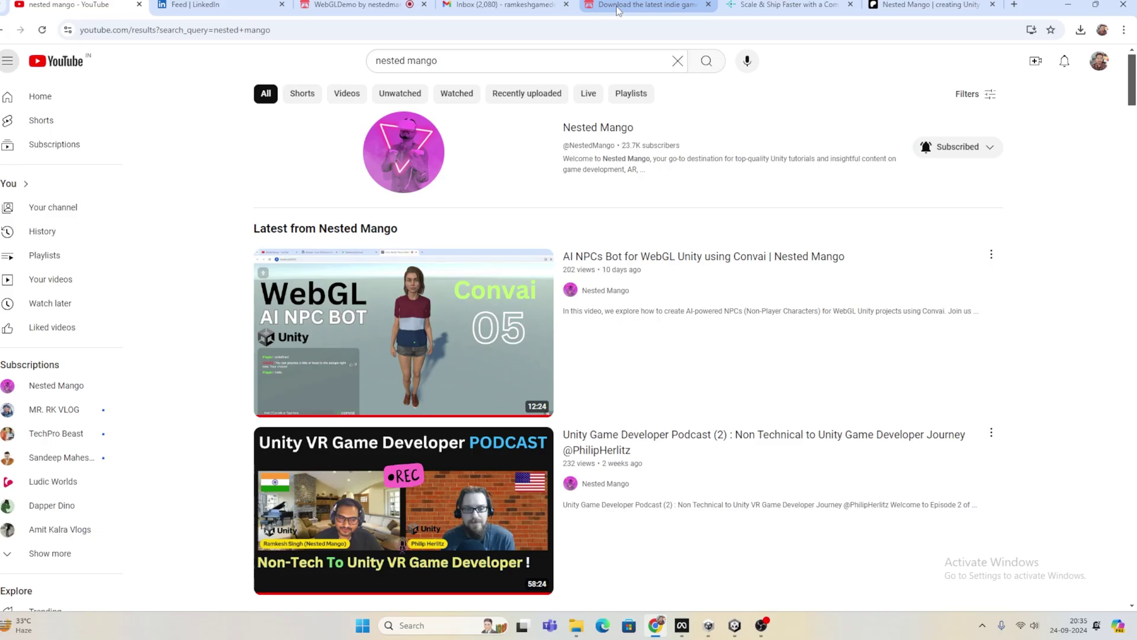
Step: Visit the itch.io home page and ARSONATE video, then go back to the Unity editor
{"action": "left_click", "coordinate": [590, 17]}
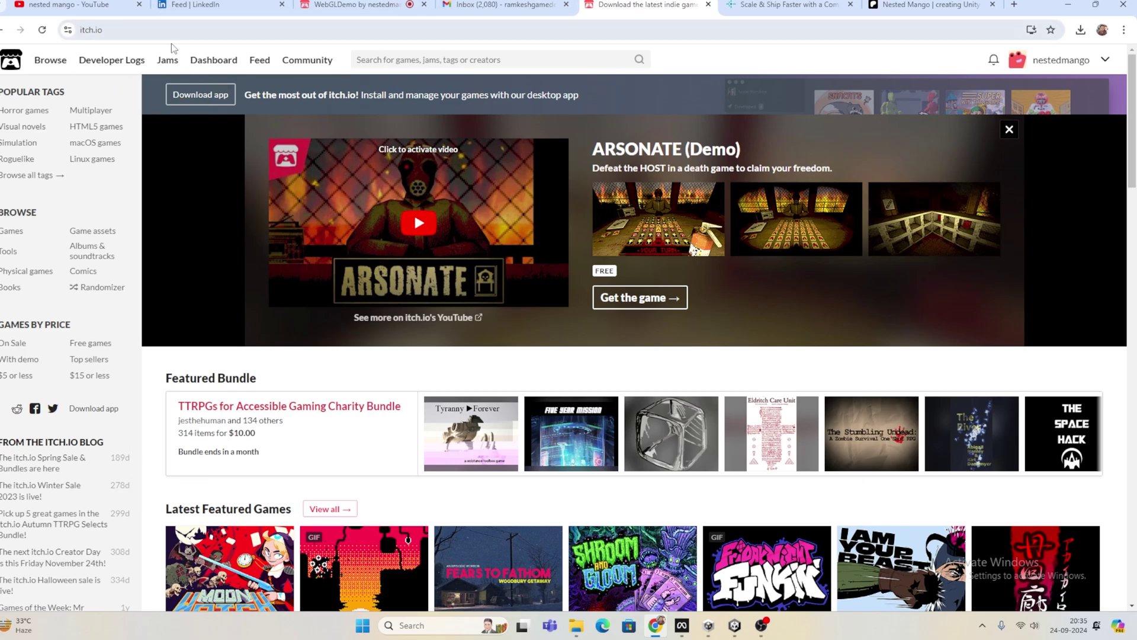
{"action": "left_click", "coordinate": [385, 219]}
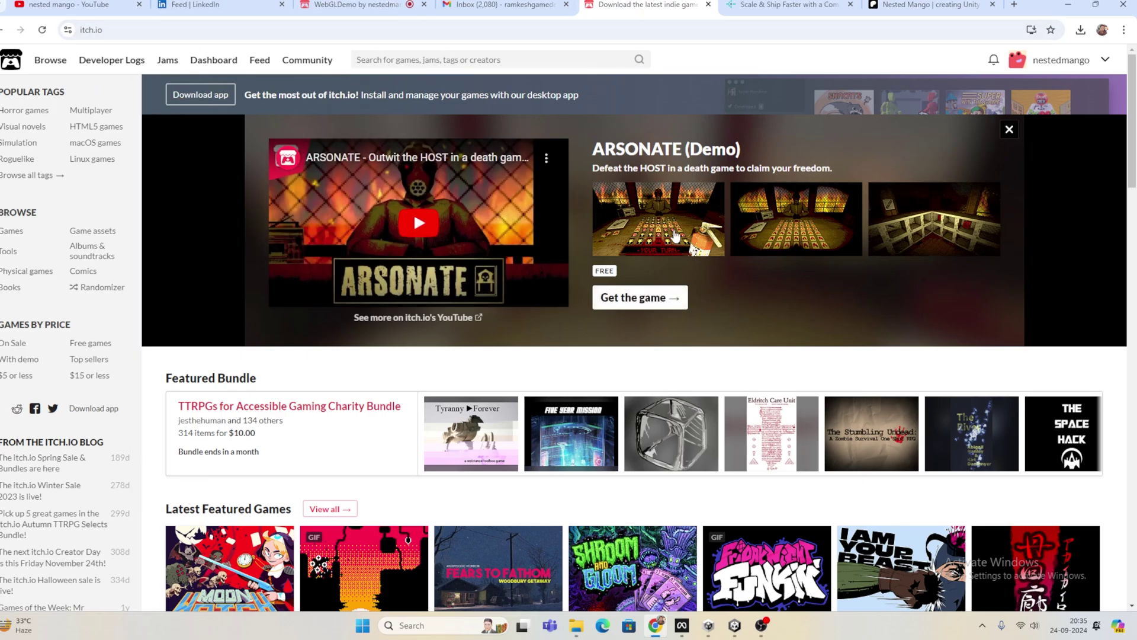
{"action": "left_click", "coordinate": [346, 5]}
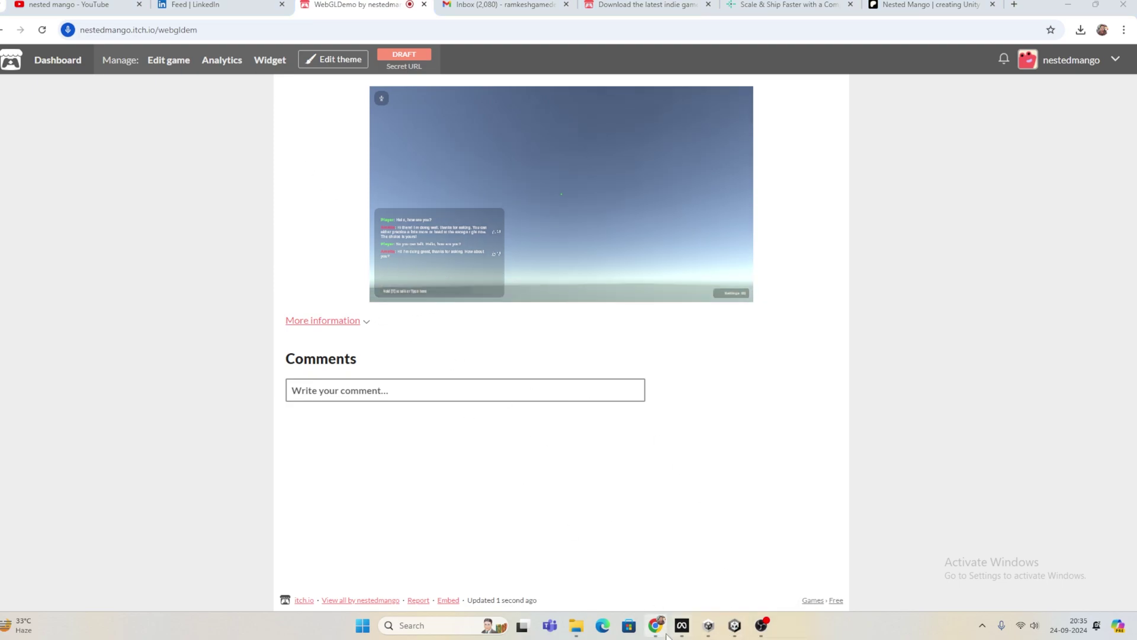
{"action": "left_click", "coordinate": [732, 626]}
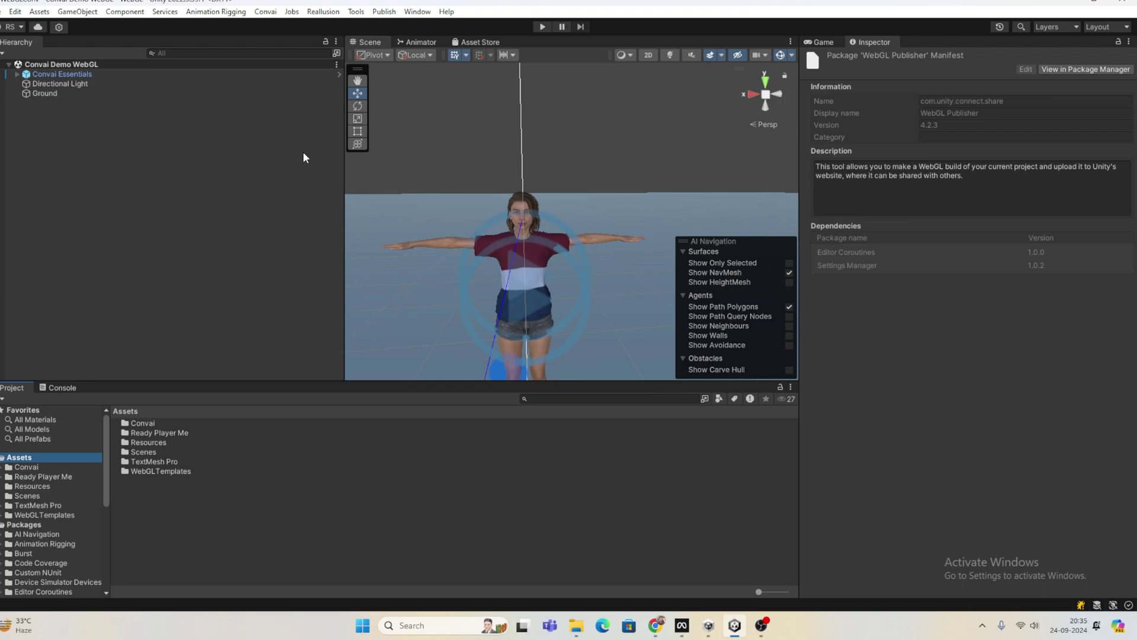
Step: Review the WebGL Publisher package in the Package Manager, then close it
{"action": "left_click", "coordinate": [417, 12]}
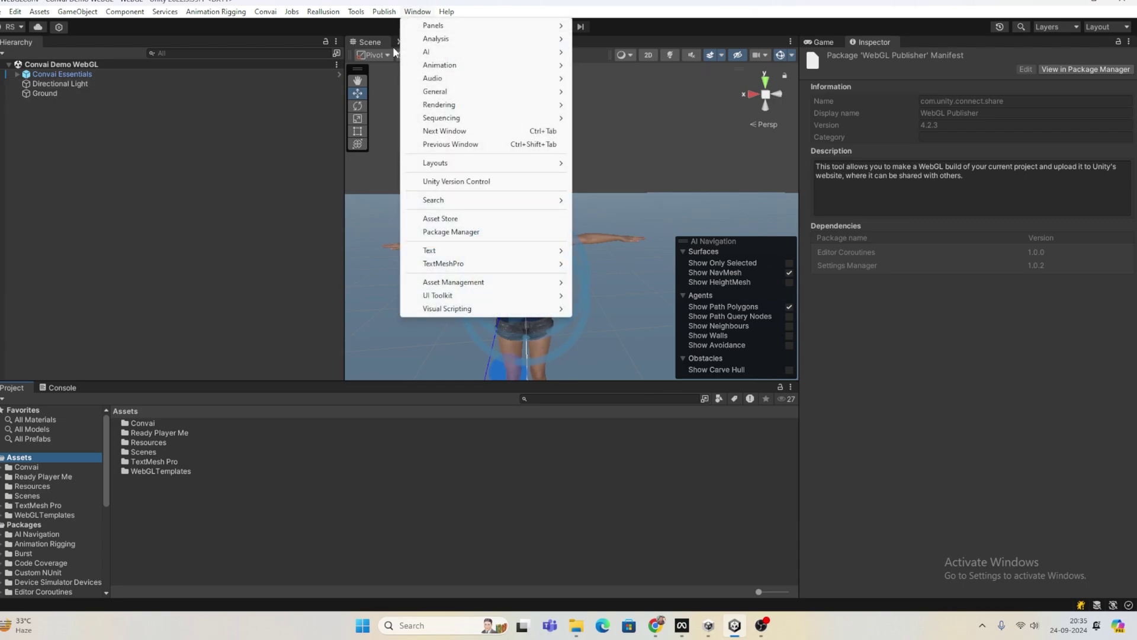
{"action": "left_click", "coordinate": [445, 232]}
{"action": "scroll", "coordinate": [131, 406], "scroll_direction": "down", "scroll_amount": 2}
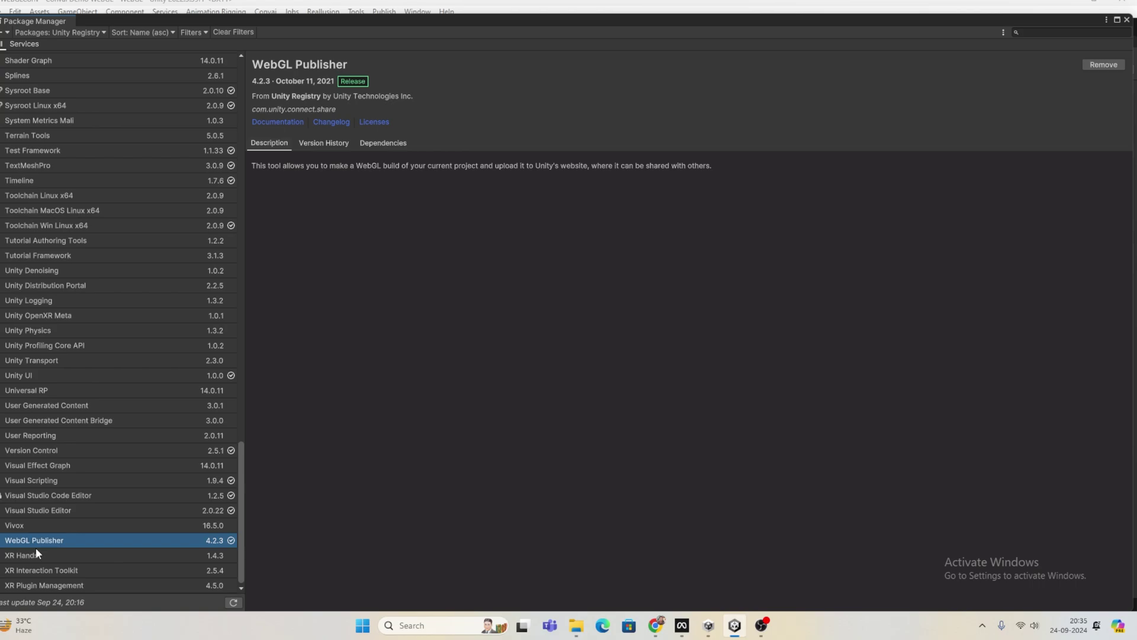
{"action": "left_click", "coordinate": [1127, 20]}
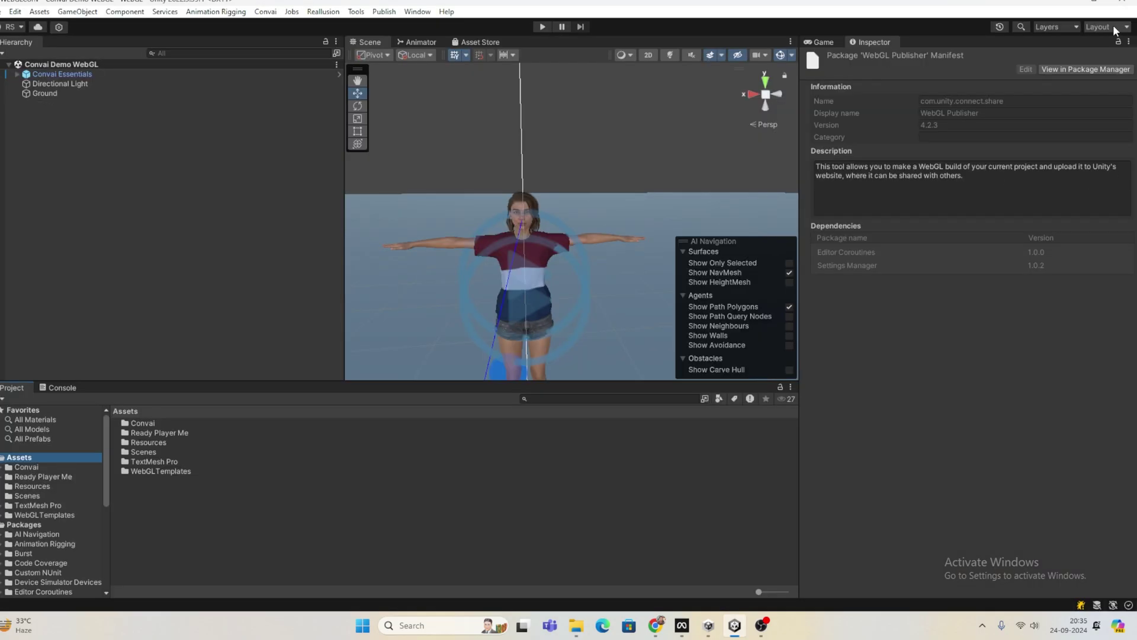
Step: Bring up the WebGL Publish window and delete the previously listed build
{"action": "left_click", "coordinate": [384, 12]}
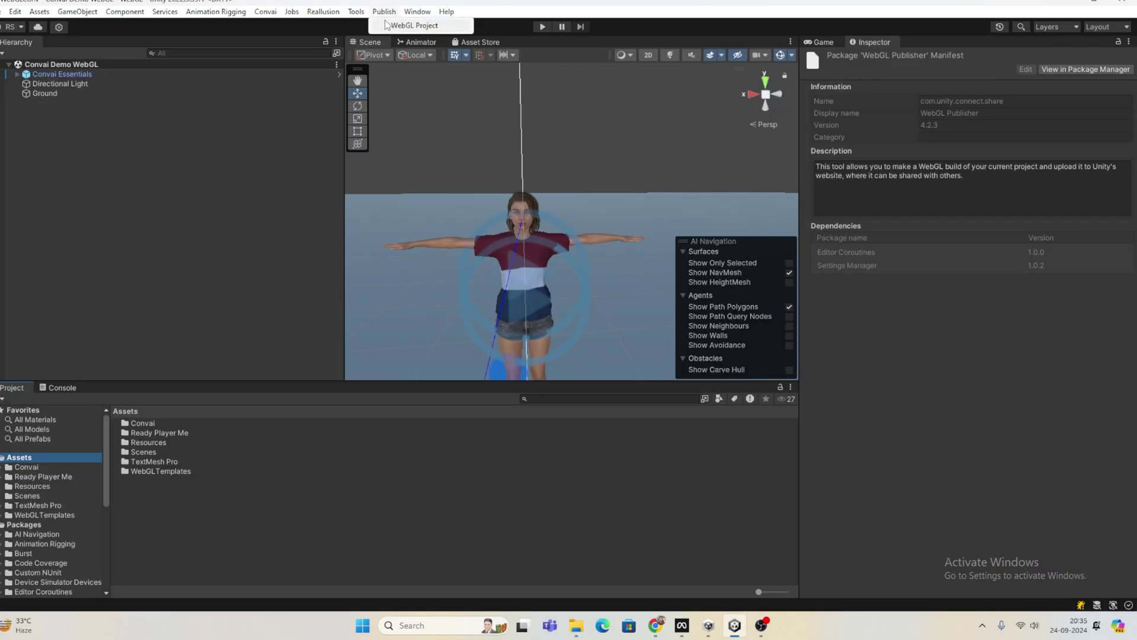
{"action": "left_click", "coordinate": [391, 24]}
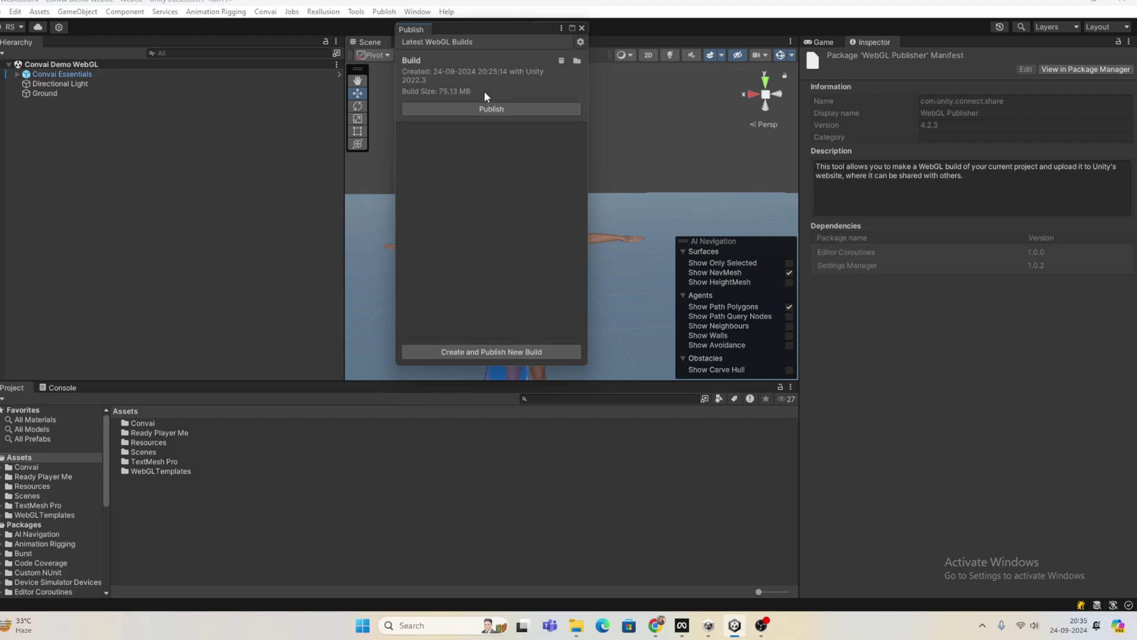
{"action": "left_click", "coordinate": [560, 61]}
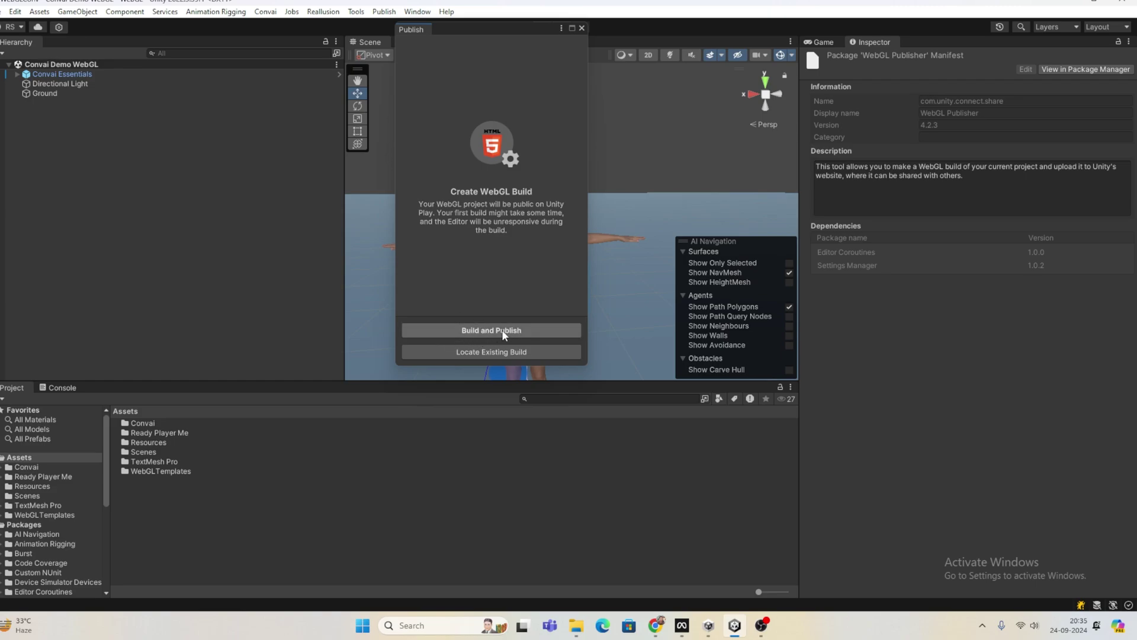
Step: Start a WebGL build from File > Build Settings, cancelling the folder choice
{"action": "left_click", "coordinate": [2, 12]}
{"action": "left_click", "coordinate": [27, 178]}
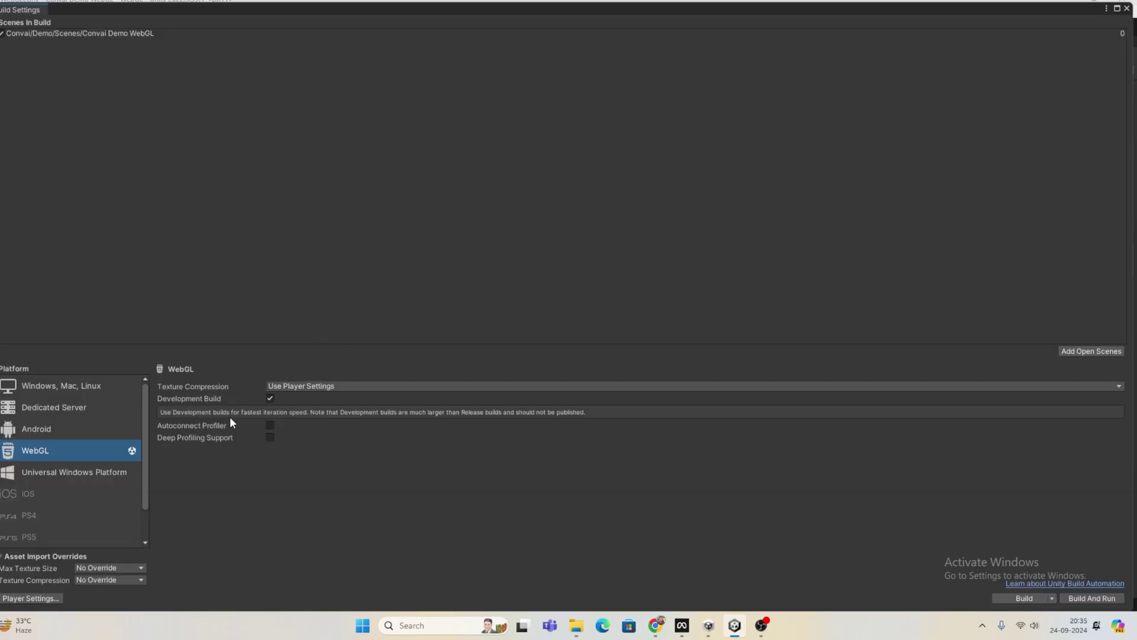
{"action": "left_click", "coordinate": [1029, 598]}
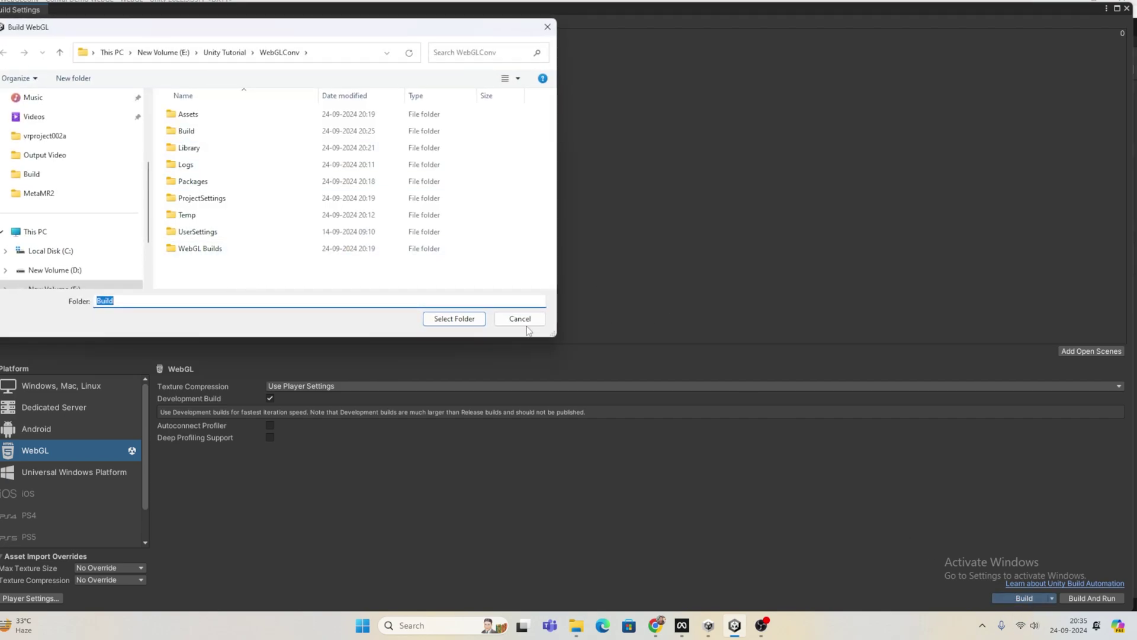
{"action": "left_click", "coordinate": [520, 320]}
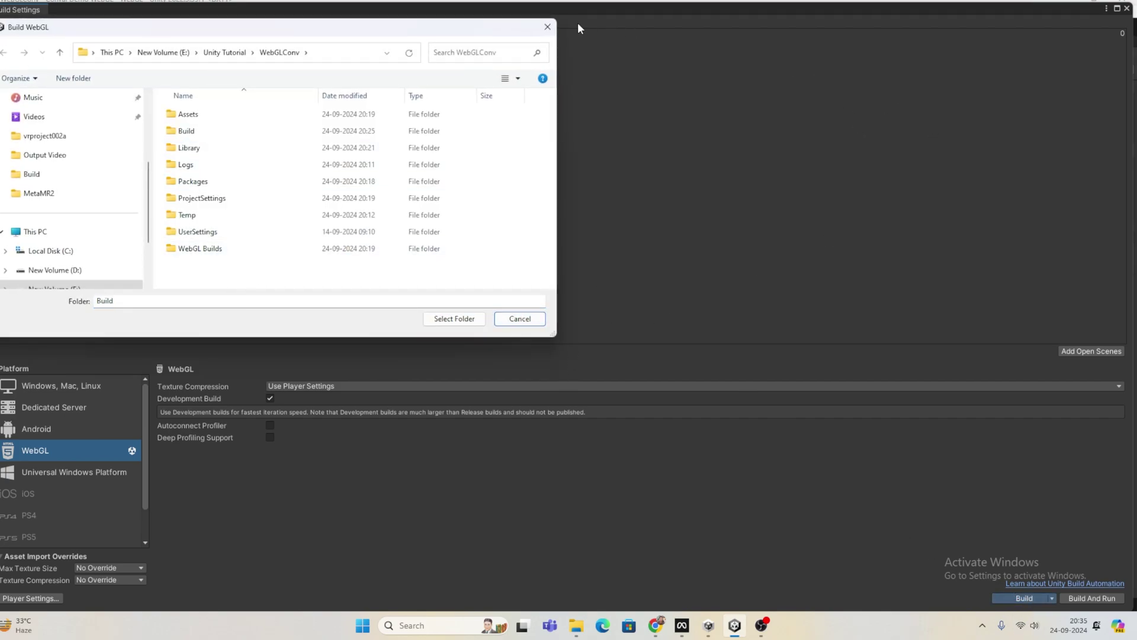
{"action": "left_click", "coordinate": [547, 27]}
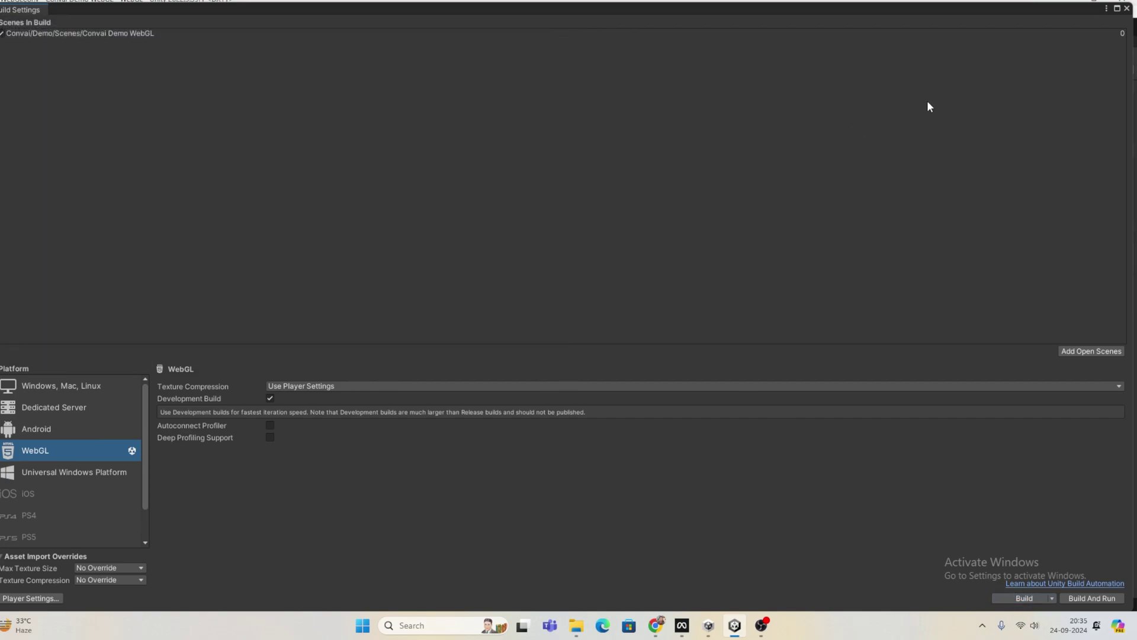
Step: Build and publish the WebGL project to Unity Play, confirming the output folder
{"action": "left_click", "coordinate": [1127, 10]}
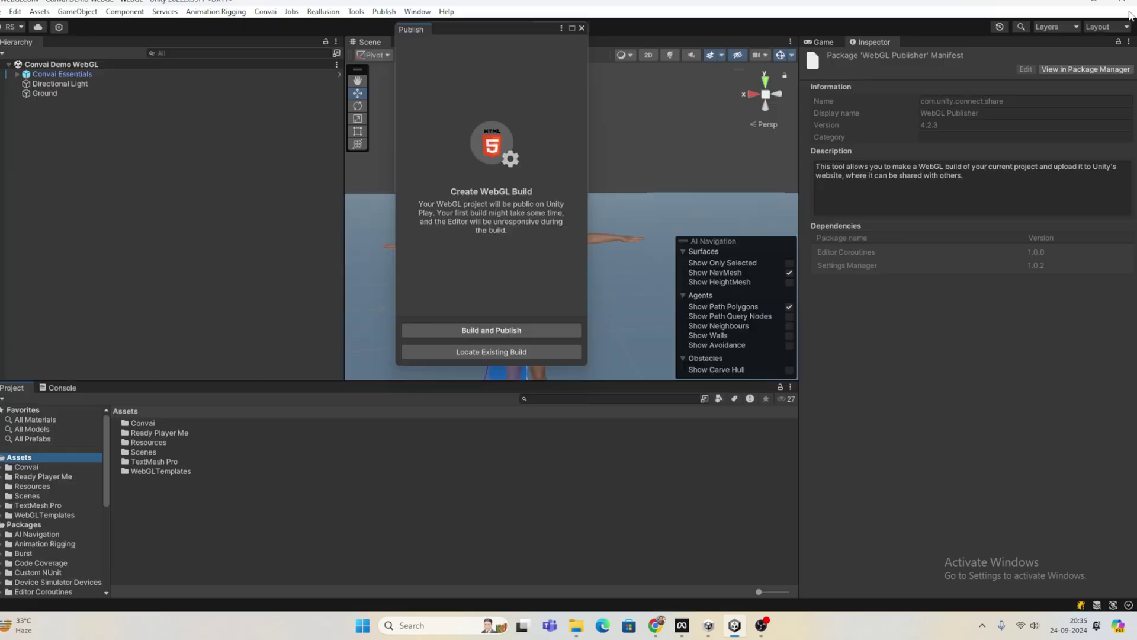
{"action": "left_click", "coordinate": [499, 331]}
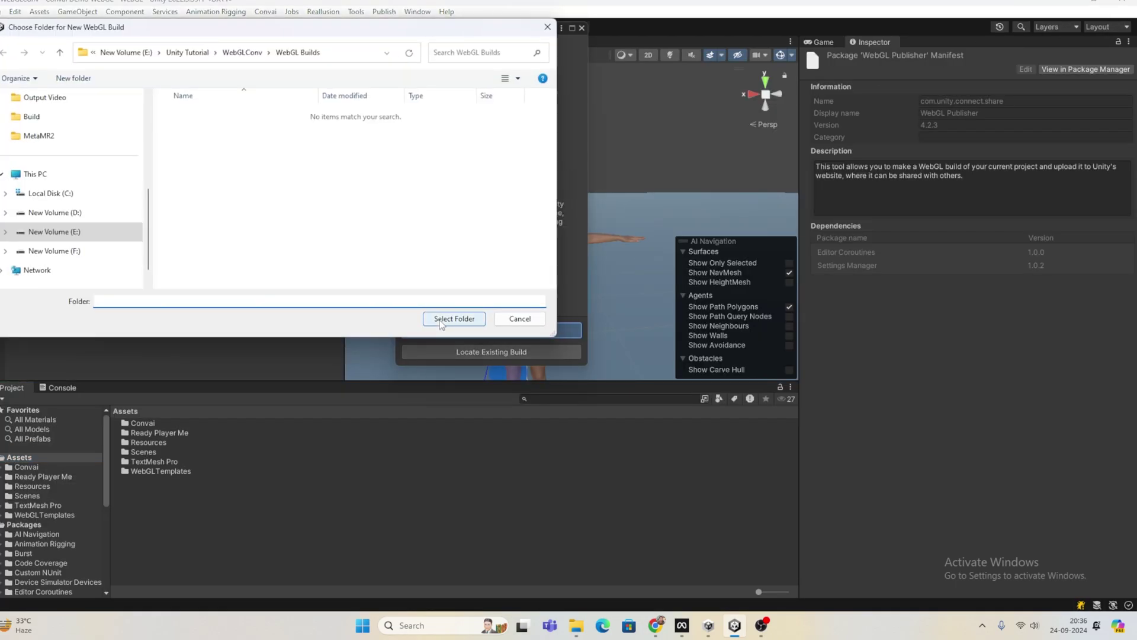
{"action": "left_click", "coordinate": [440, 320]}
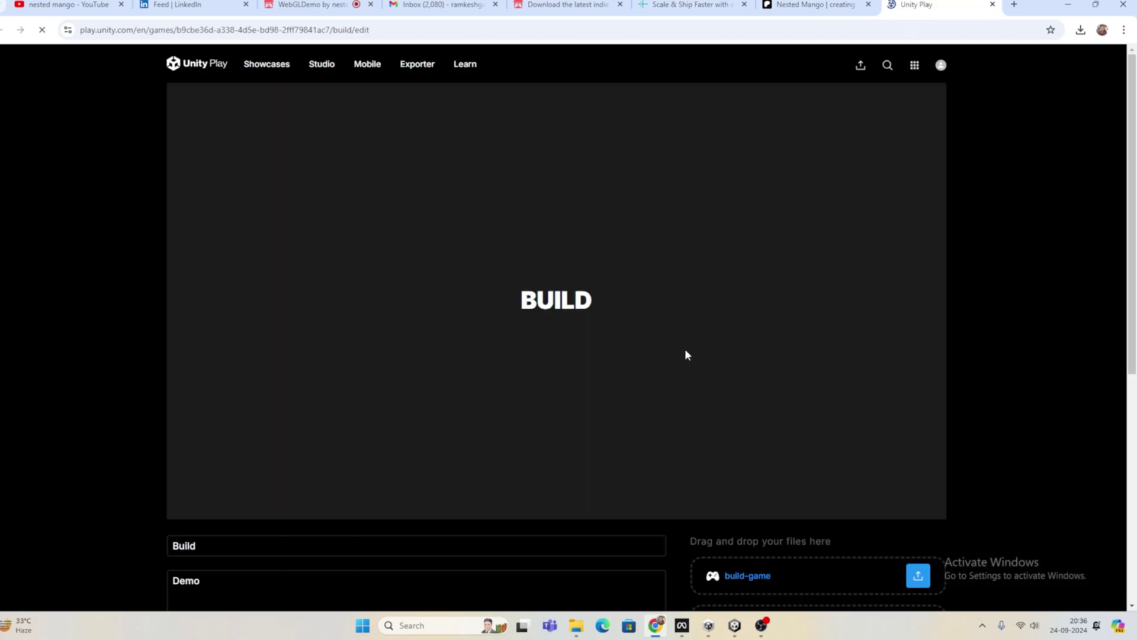
Step: Scroll the Unity Play page and play the 'Build' game in its canvas
{"action": "scroll", "coordinate": [542, 302], "scroll_direction": "down", "scroll_amount": 3}
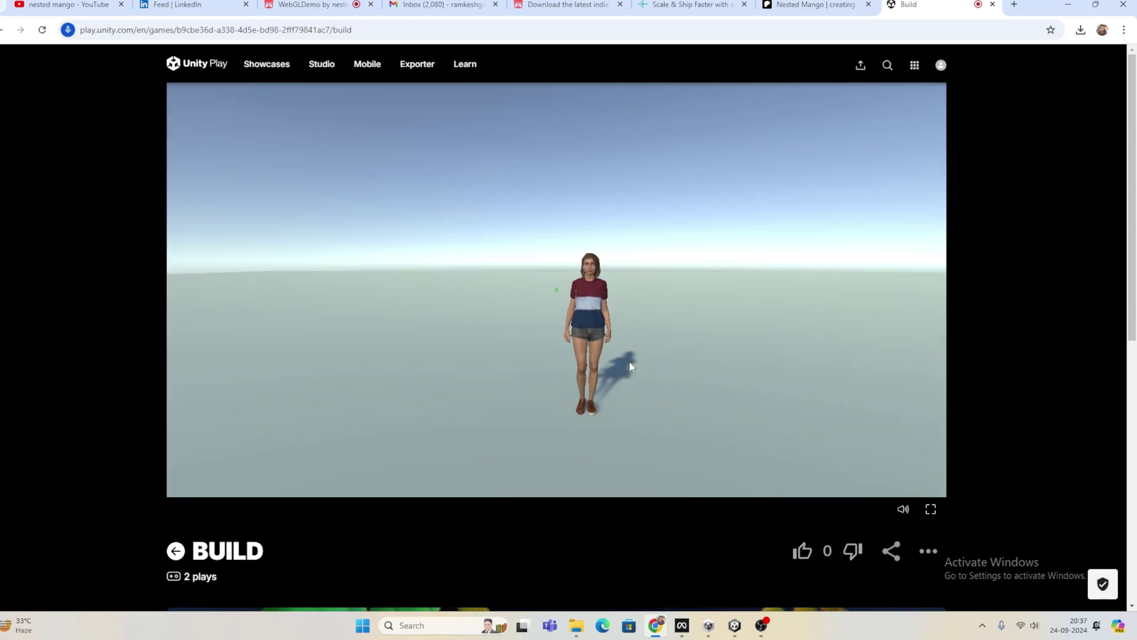
{"action": "left_click", "coordinate": [610, 324]}
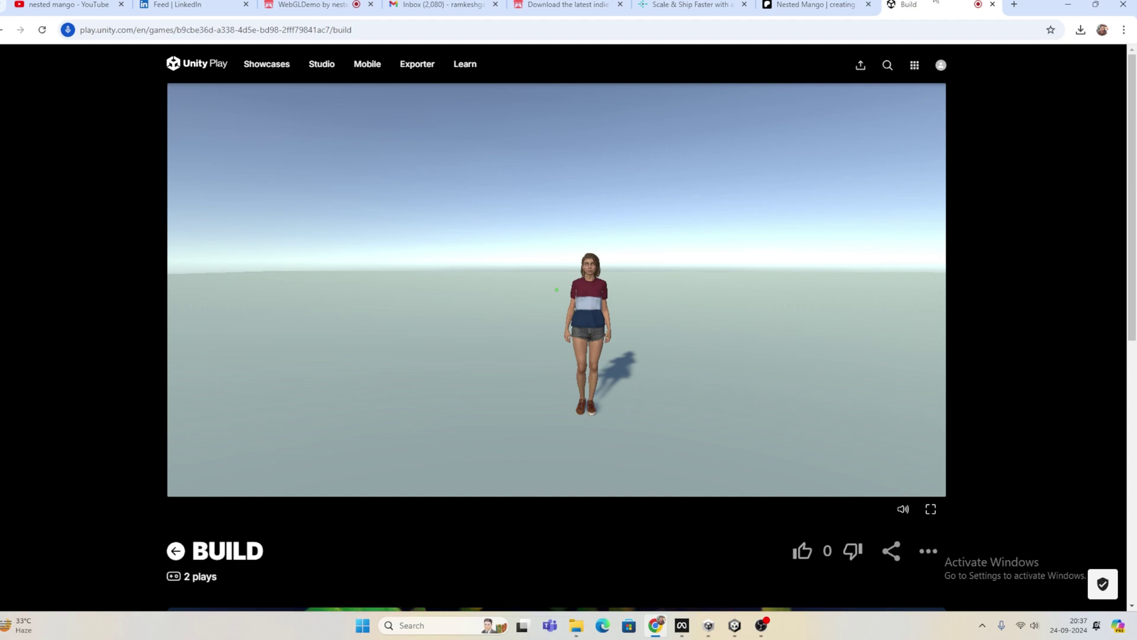
{"action": "left_click", "coordinate": [992, 4]}
Step: Dismiss the upload-complete message, view the build folder on disk, and close the Publish window
{"action": "left_click", "coordinate": [735, 625]}
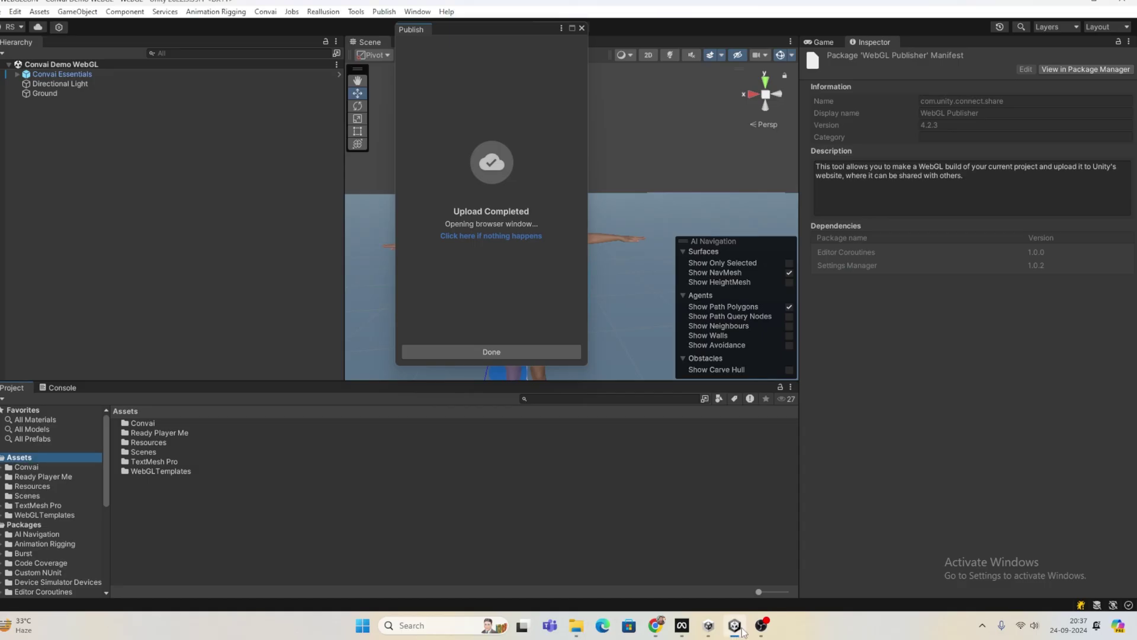
{"action": "left_click", "coordinate": [498, 353]}
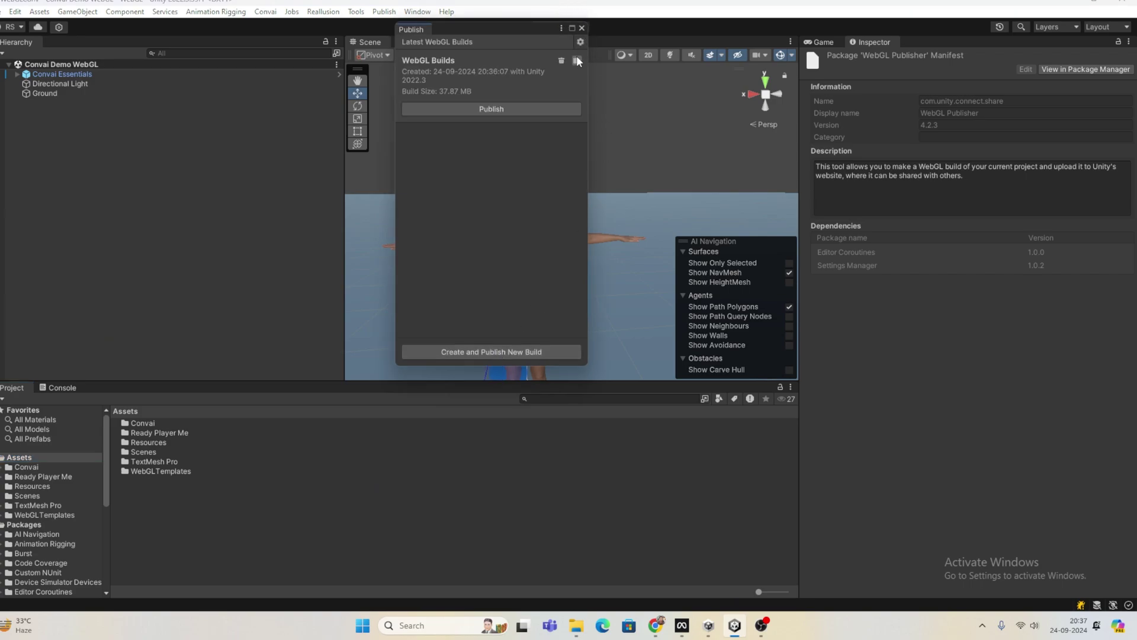
{"action": "left_click", "coordinate": [577, 60]}
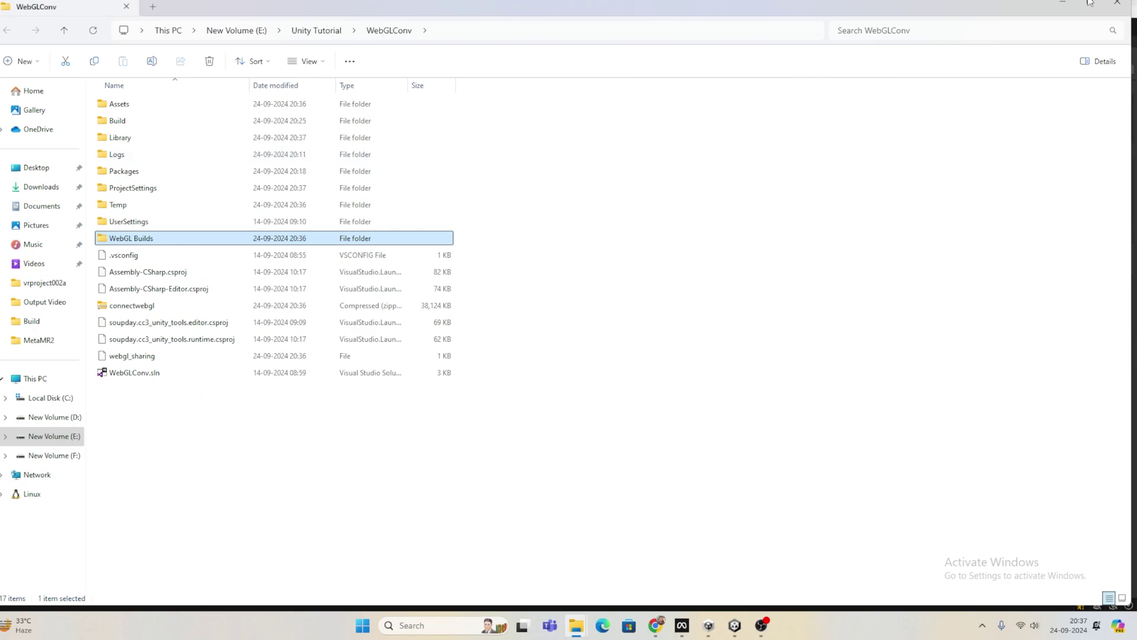
{"action": "left_click", "coordinate": [1062, 3]}
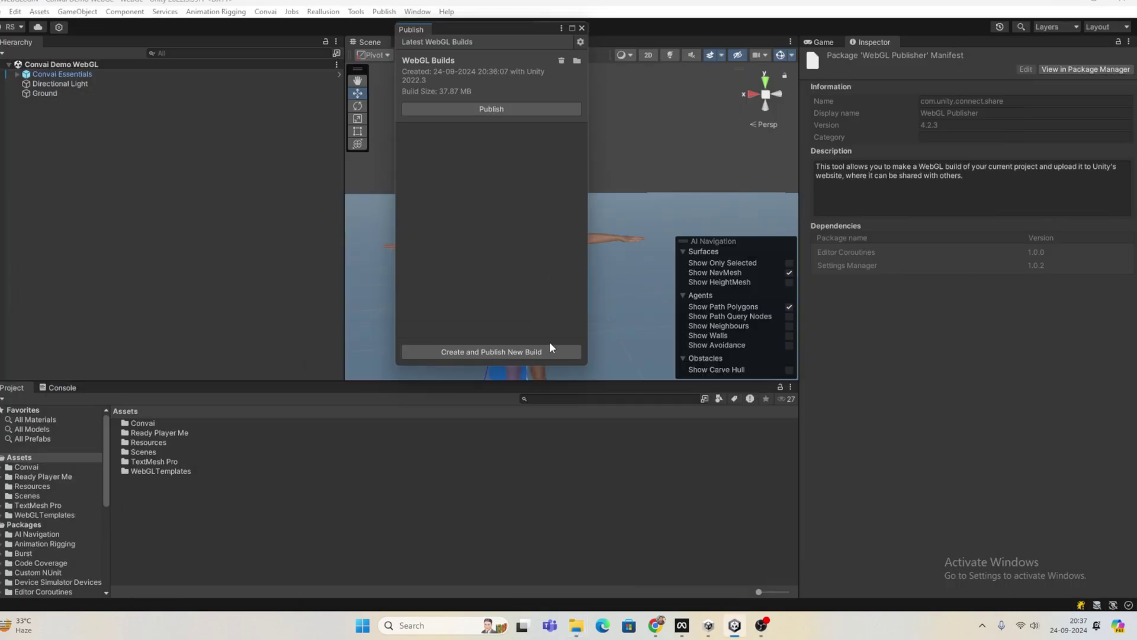
{"action": "left_click", "coordinate": [581, 27]}
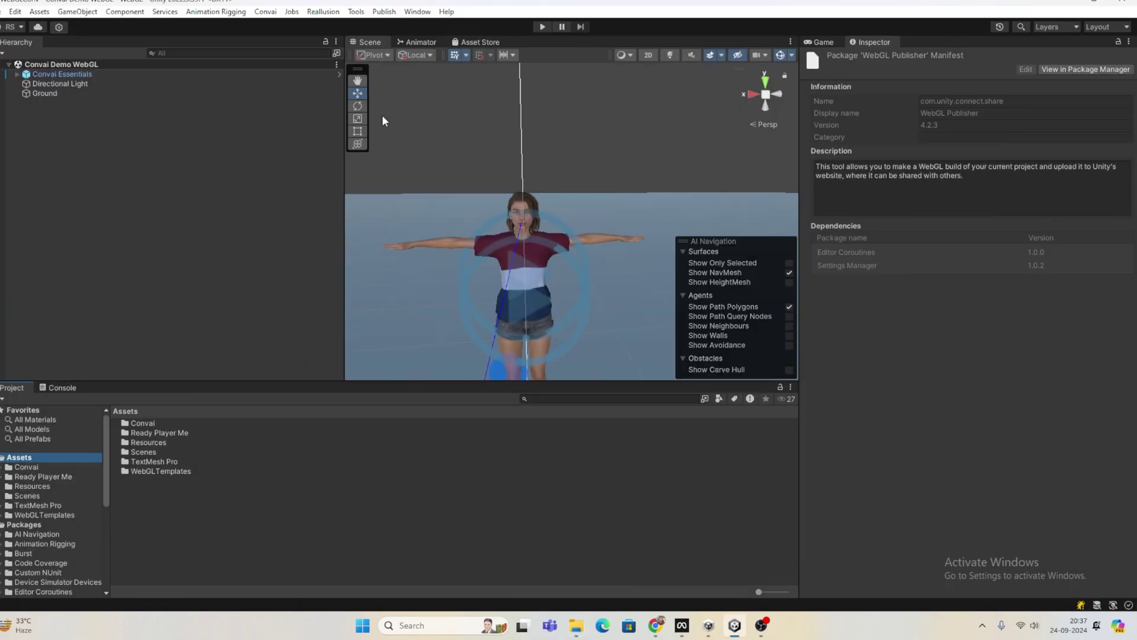
Step: Choose the project's Build folder as the WebGL build destination in Build Settings
{"action": "left_click", "coordinate": [3, 7]}
{"action": "left_click", "coordinate": [35, 160]}
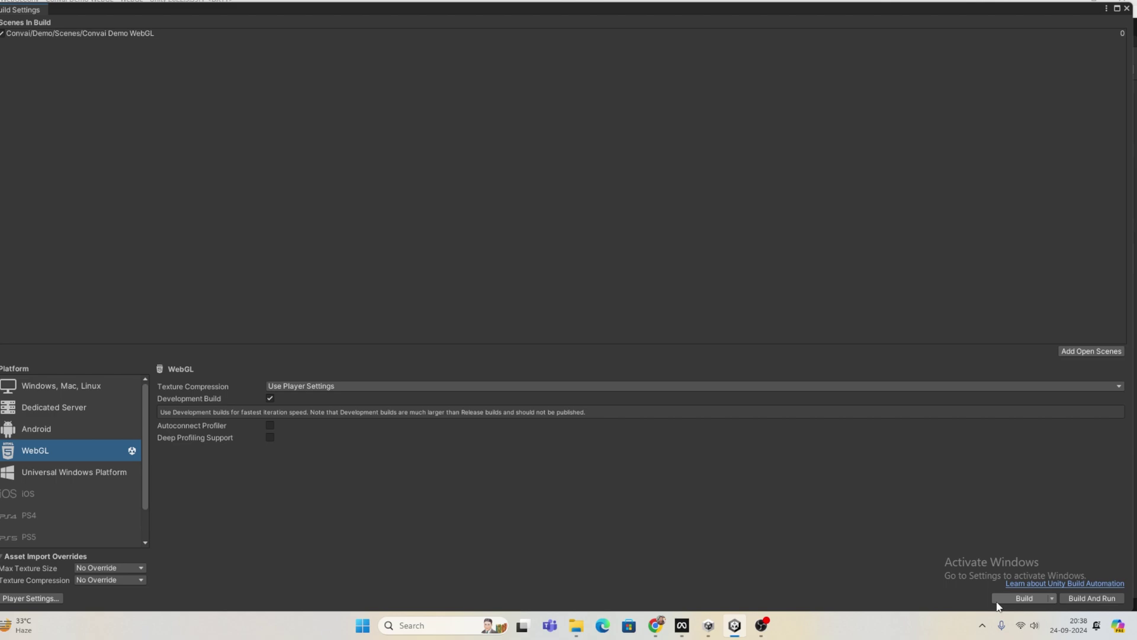
{"action": "left_click", "coordinate": [1024, 598]}
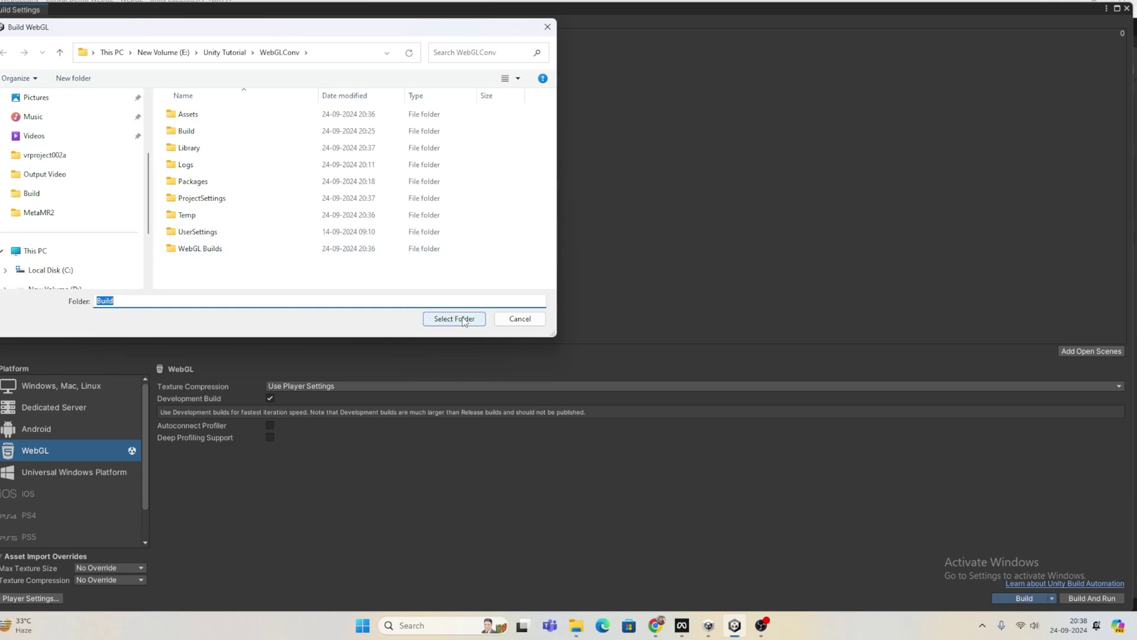
{"action": "left_click", "coordinate": [530, 323]}
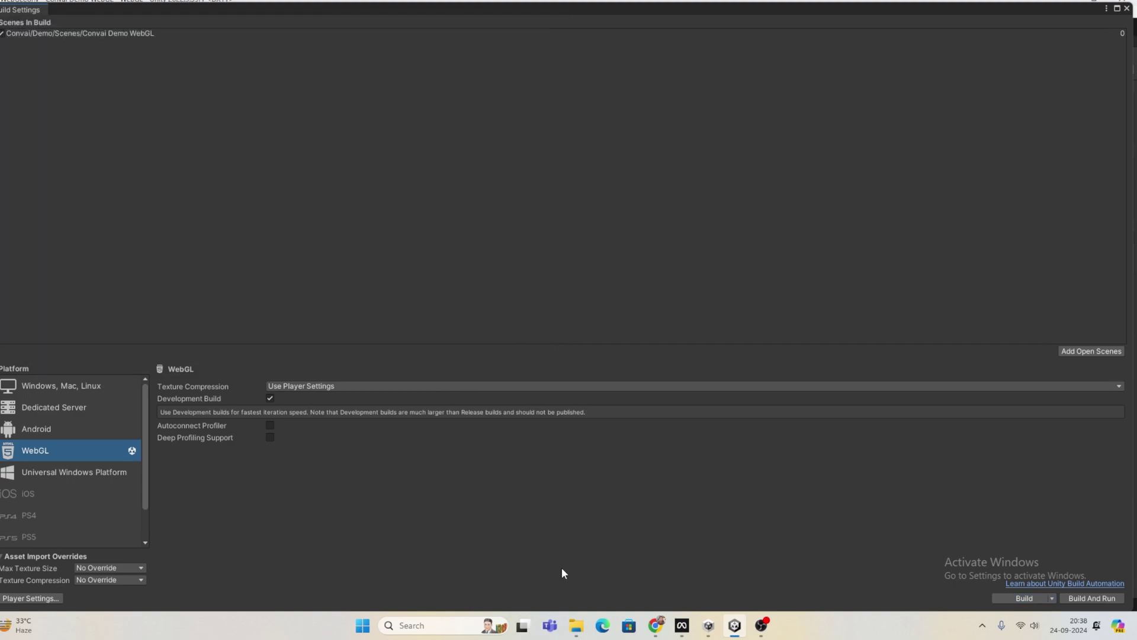
{"action": "mouse_move", "coordinate": [576, 626]}
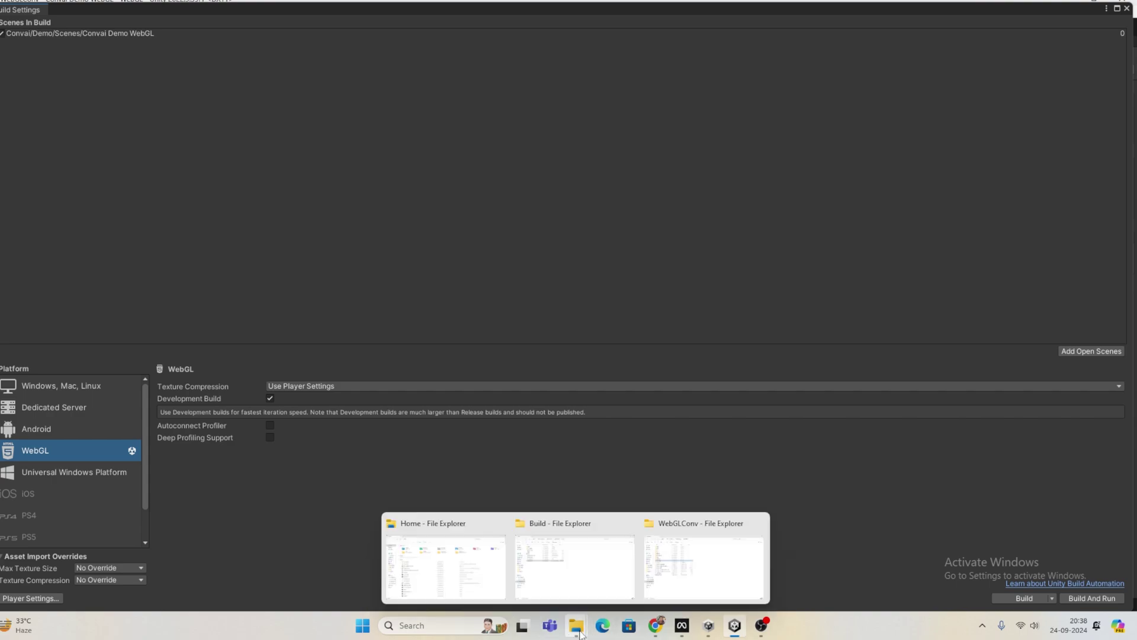
Step: Zip all eight files in the WebGL Builds folder into a 'ServiceWorker' compressed archive
{"action": "left_click", "coordinate": [664, 572]}
{"action": "double_click", "coordinate": [149, 237]}
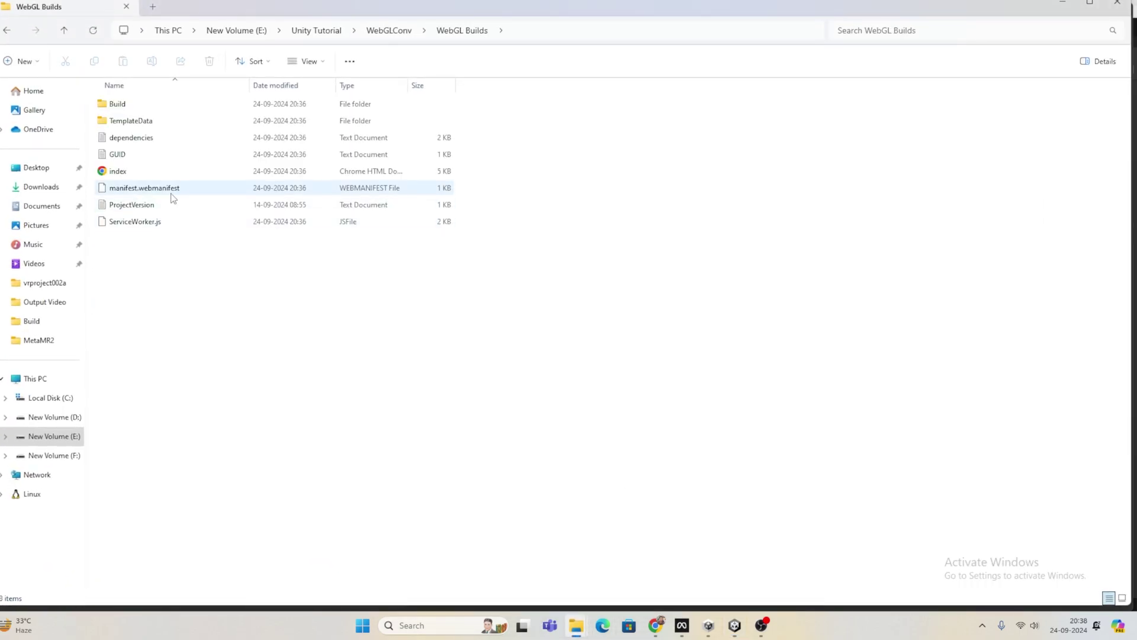
{"action": "left_click", "coordinate": [123, 112]}
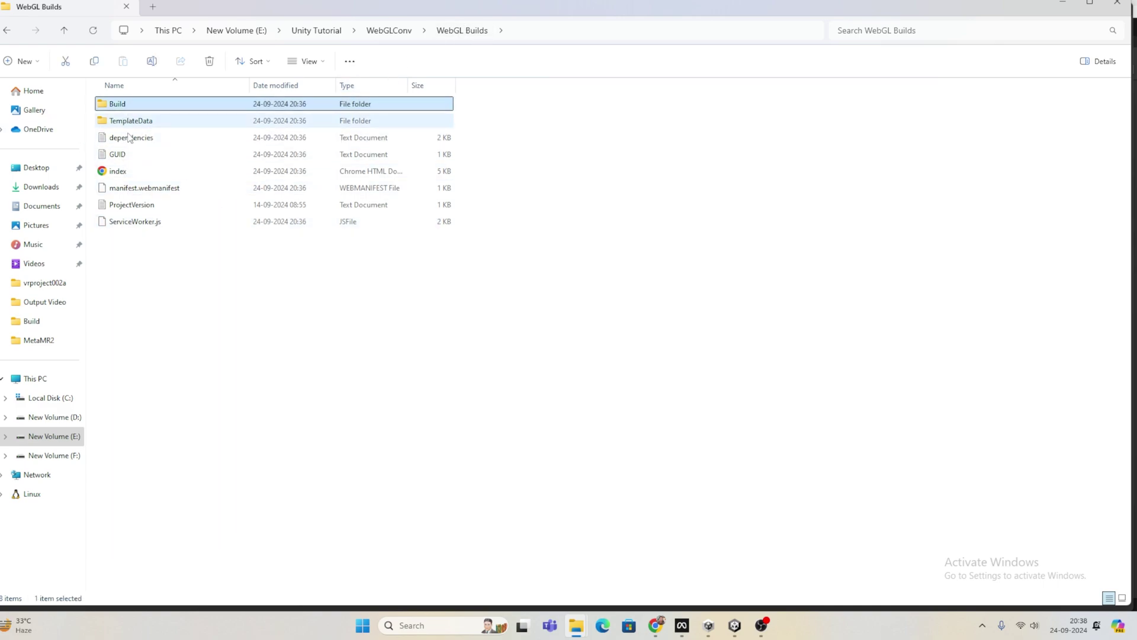
{"action": "left_click", "coordinate": [143, 221], "text": "shift"}
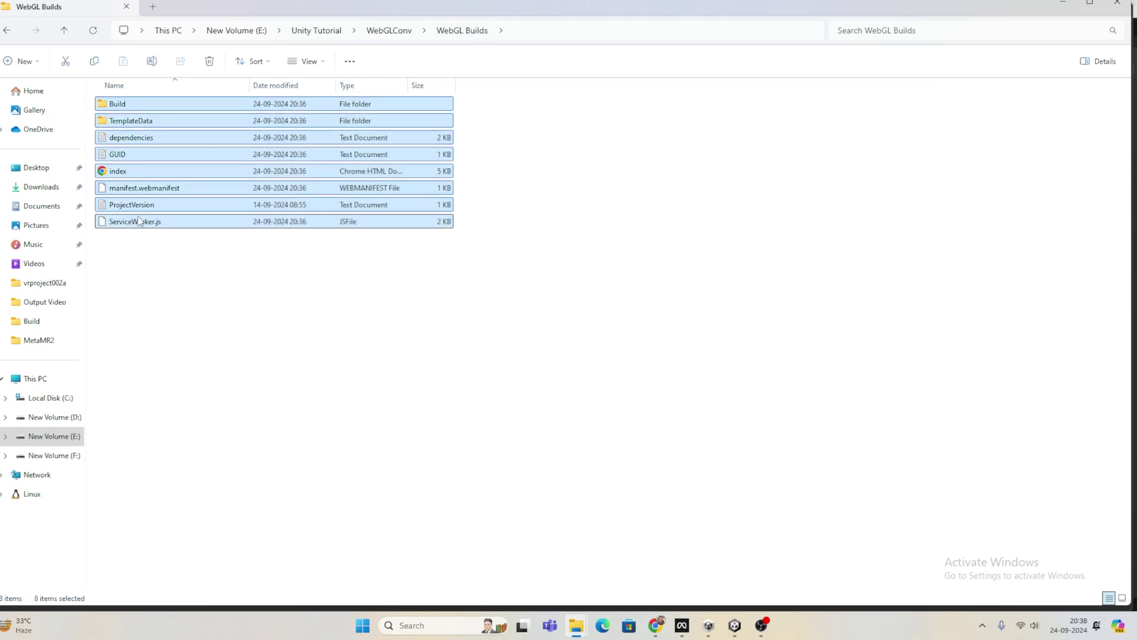
{"action": "right_click", "coordinate": [183, 221]}
{"action": "left_click", "coordinate": [224, 402]}
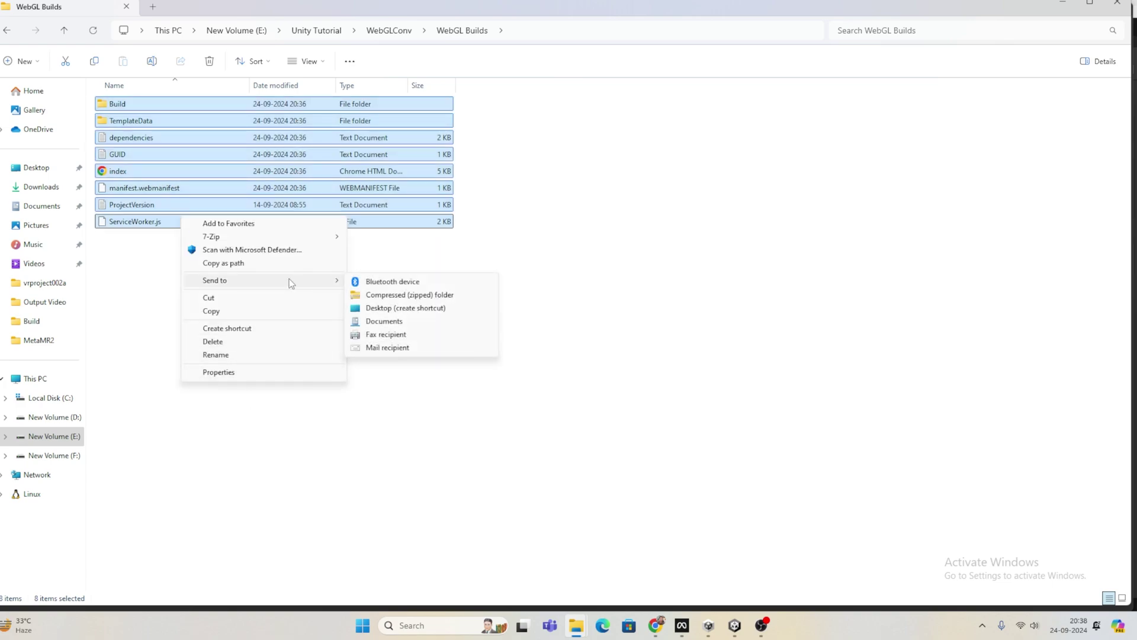
{"action": "left_click", "coordinate": [386, 298]}
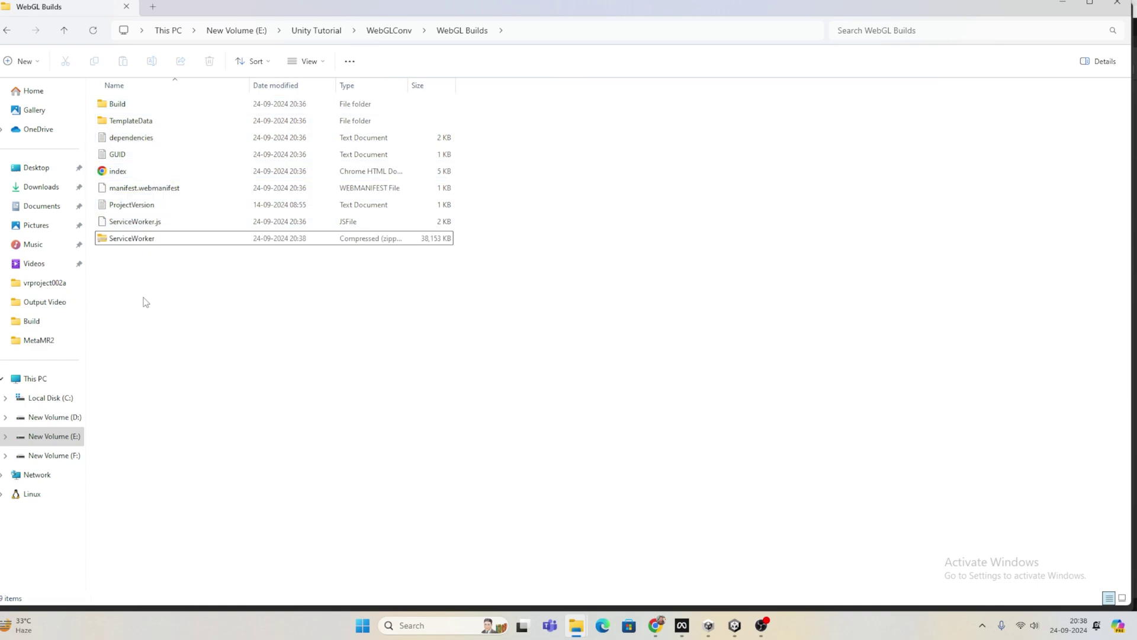
{"action": "left_click", "coordinate": [162, 243]}
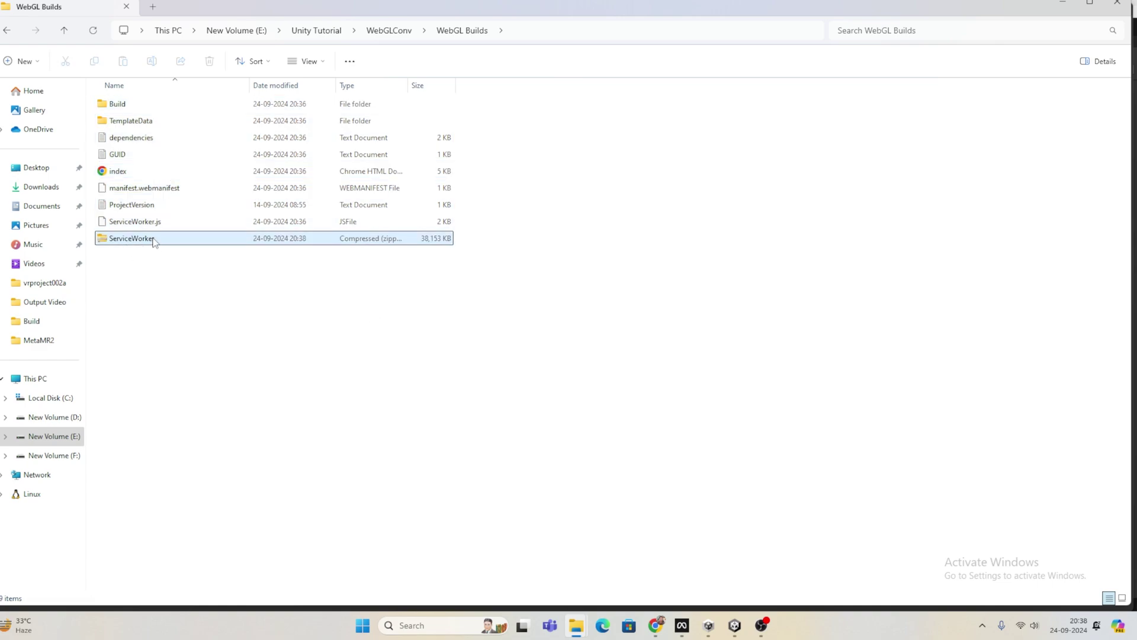
Step: Browse the itch.io WebGLDemo page and profile, then reach the creator dashboard
{"action": "left_click", "coordinate": [656, 625]}
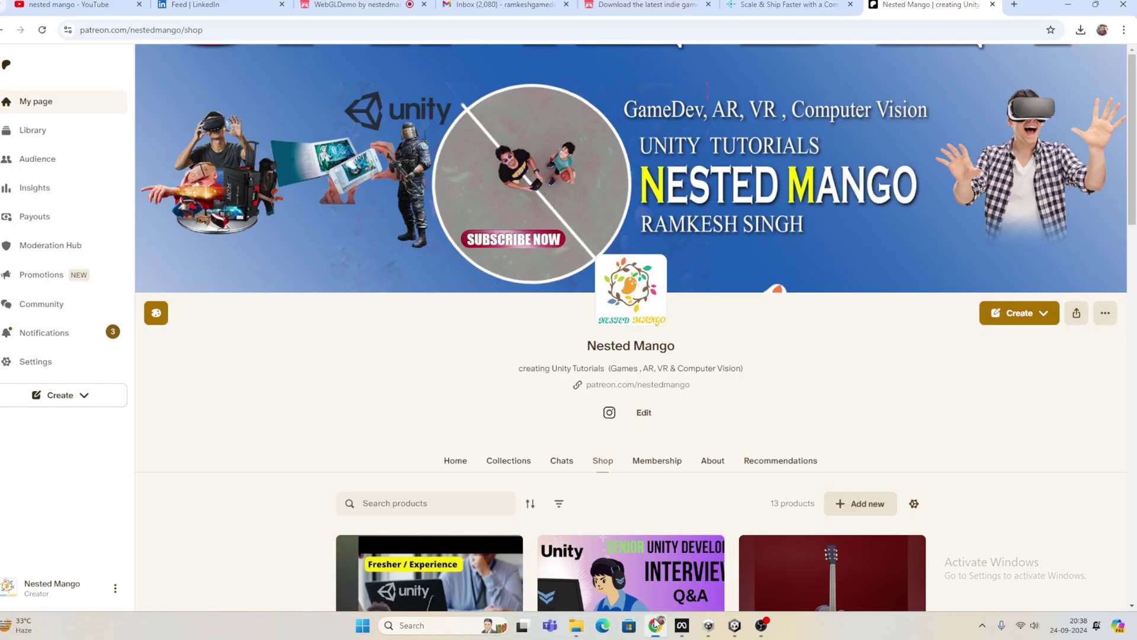
{"action": "left_click", "coordinate": [639, 5]}
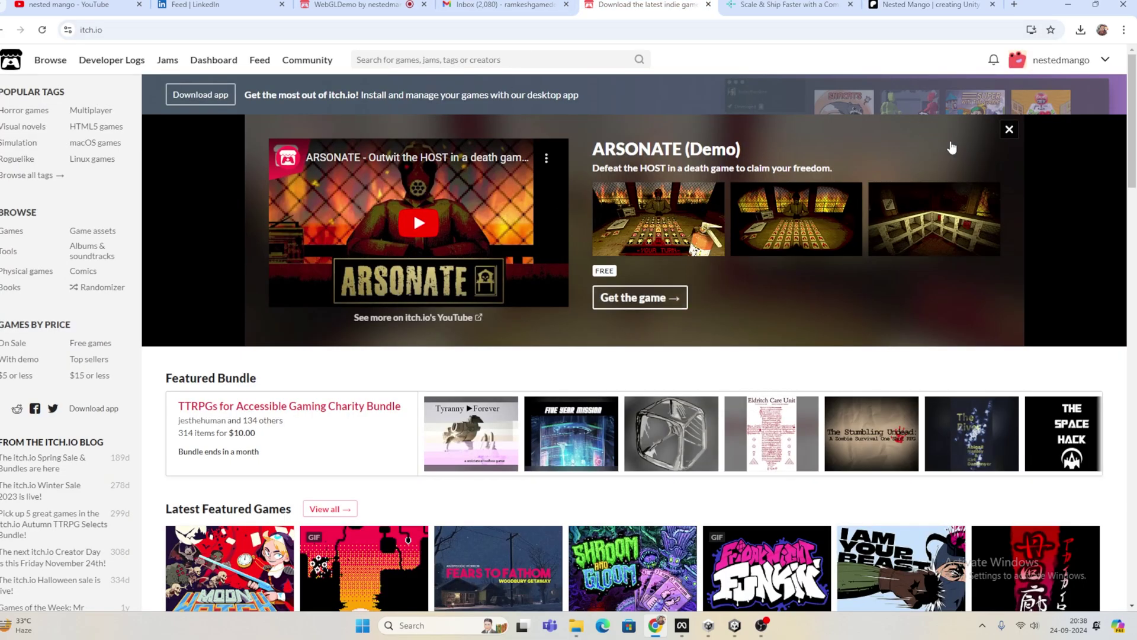
{"action": "left_click", "coordinate": [355, 6]}
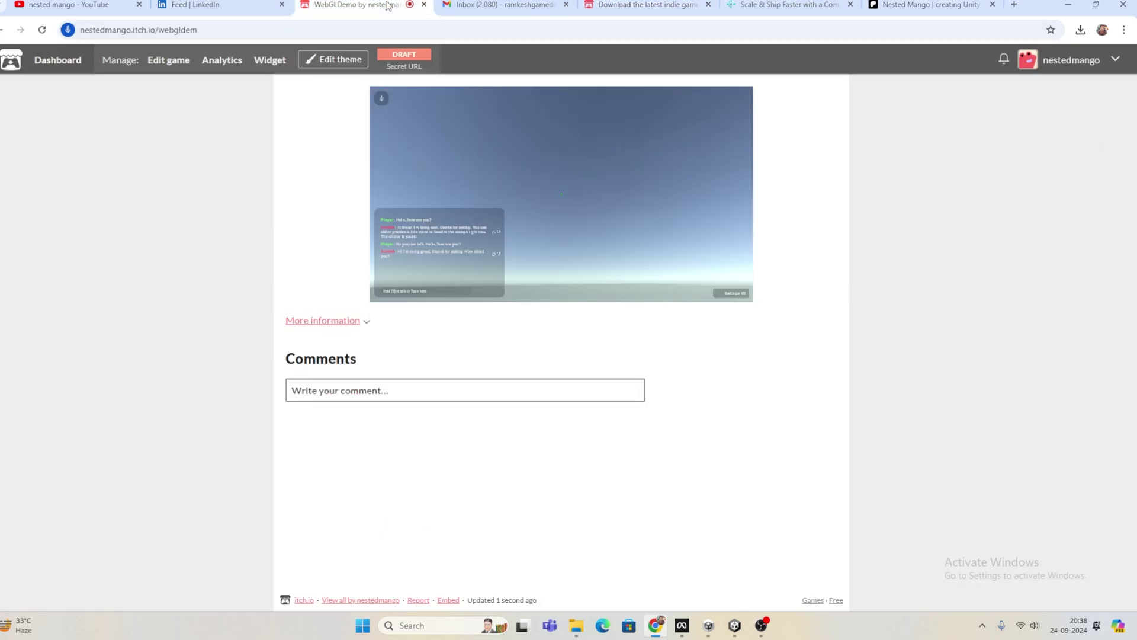
{"action": "left_click", "coordinate": [646, 6]}
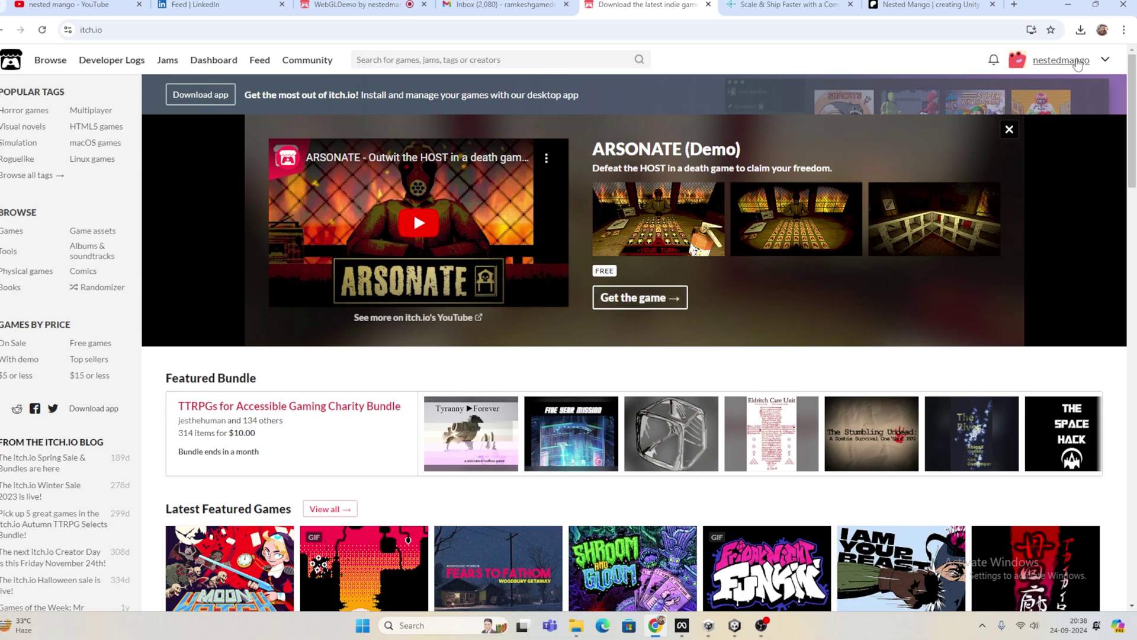
{"action": "left_click", "coordinate": [1075, 65]}
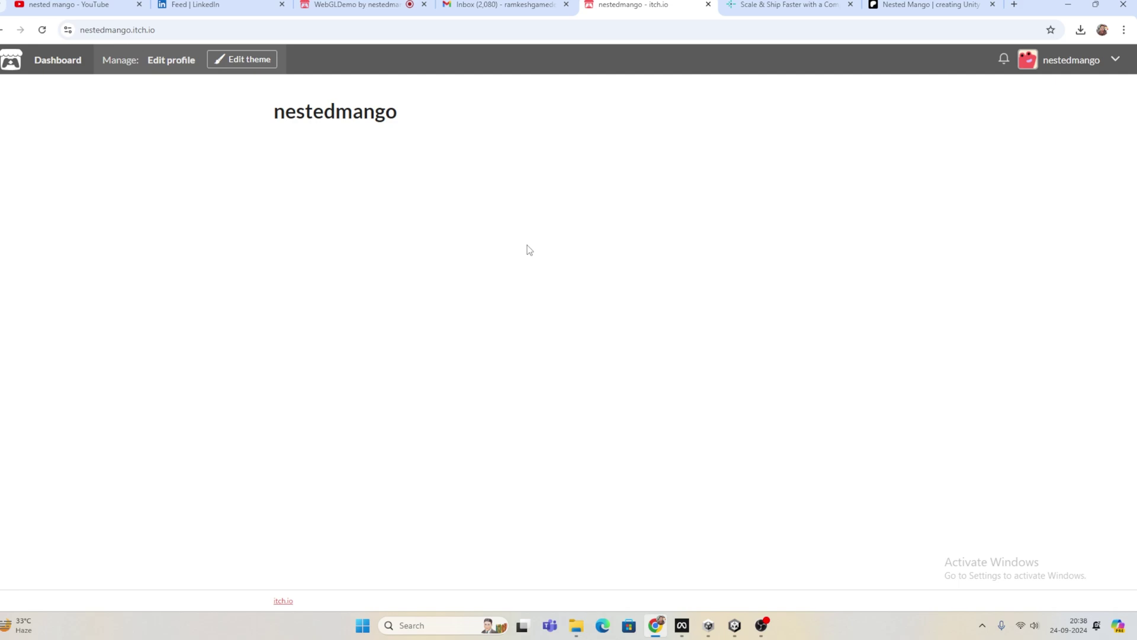
{"action": "key", "text": "alt+Left"}
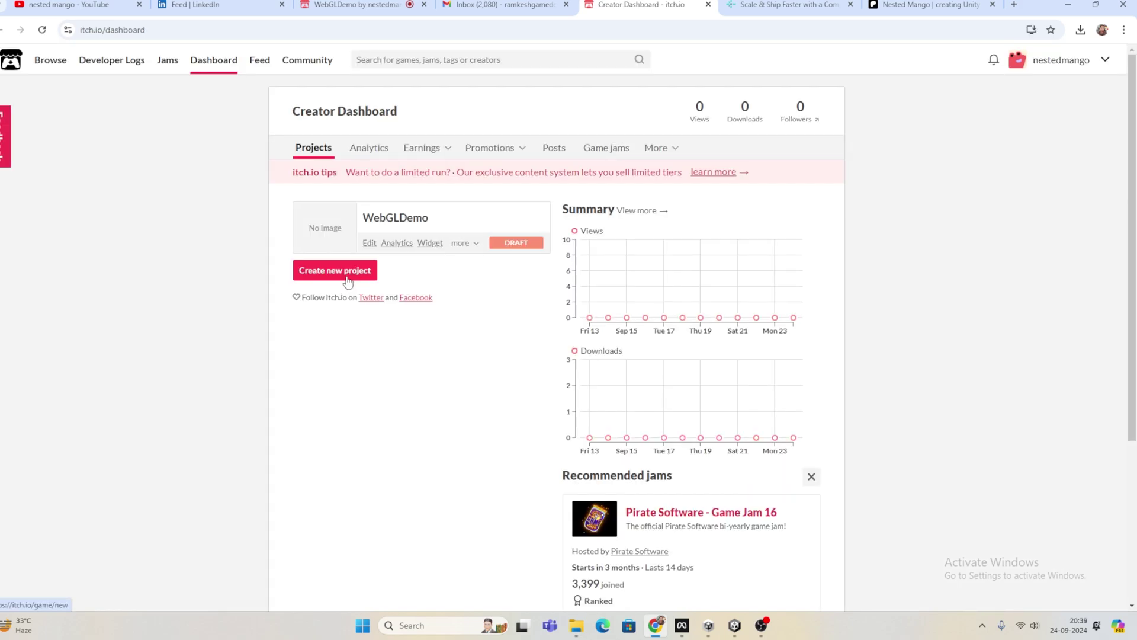
Step: Create a new itch.io project titled 'Demo2'
{"action": "left_click", "coordinate": [348, 282]}
{"action": "left_click", "coordinate": [335, 276]}
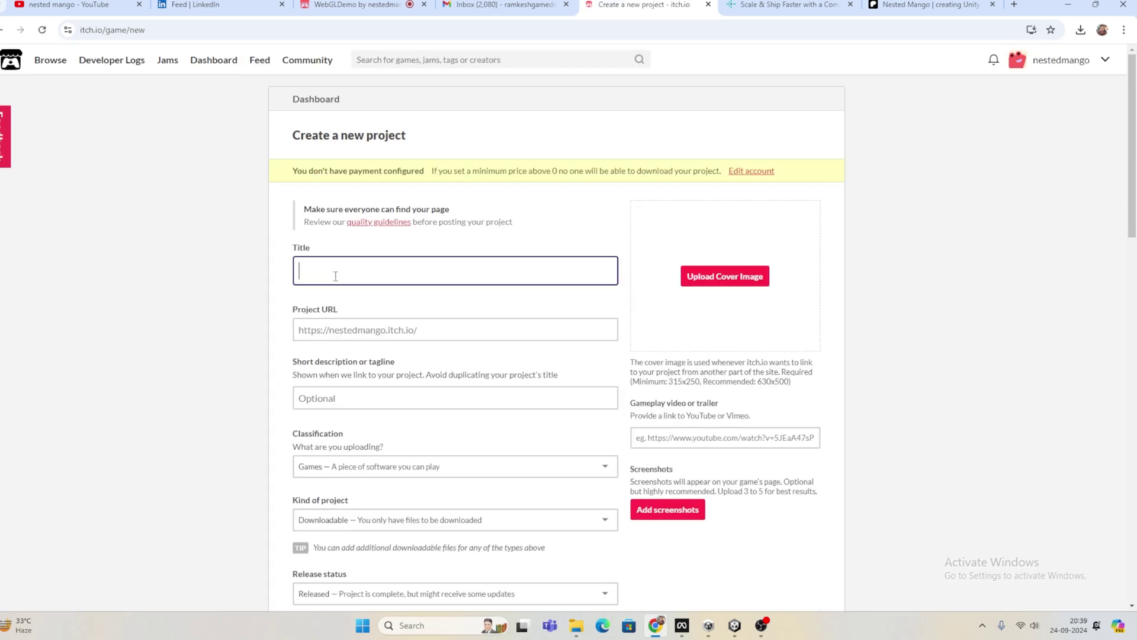
{"action": "type", "text": "Demo2"}
{"action": "left_click", "coordinate": [328, 339]}
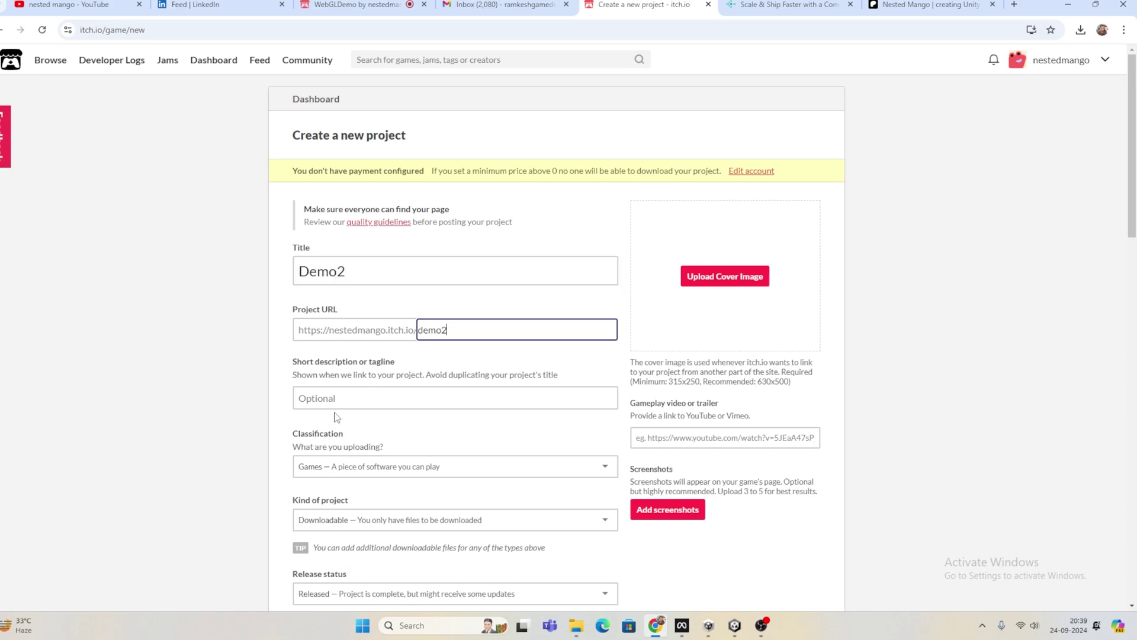
{"action": "scroll", "coordinate": [349, 398], "scroll_direction": "down", "scroll_amount": 1}
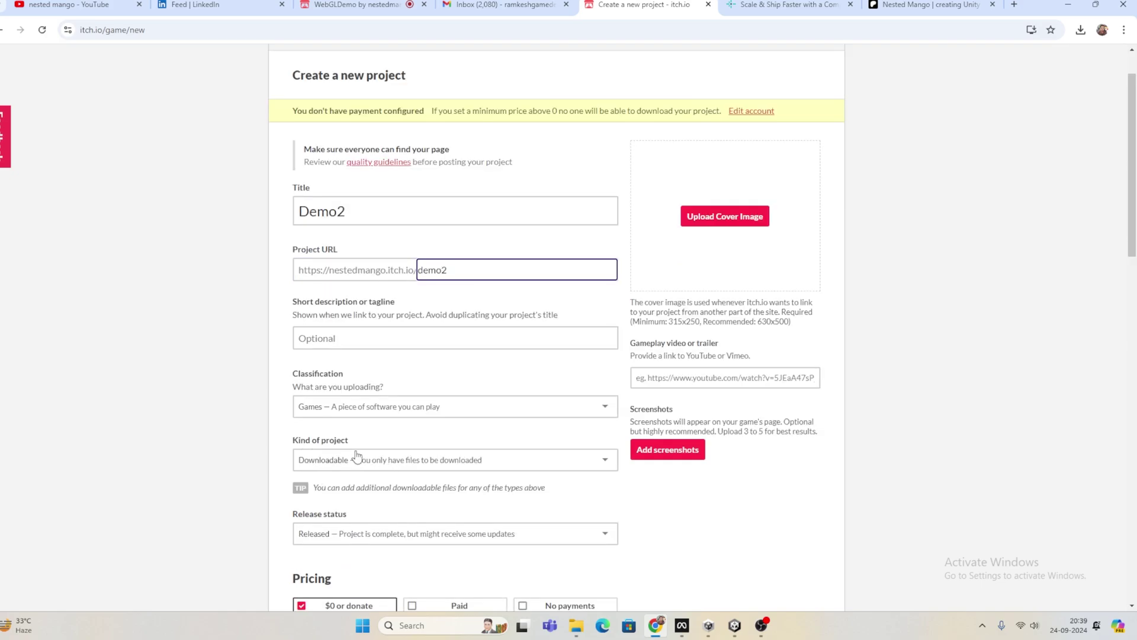
Step: Set the project kind to HTML, release status to In development, and No payments
{"action": "left_click", "coordinate": [356, 457]}
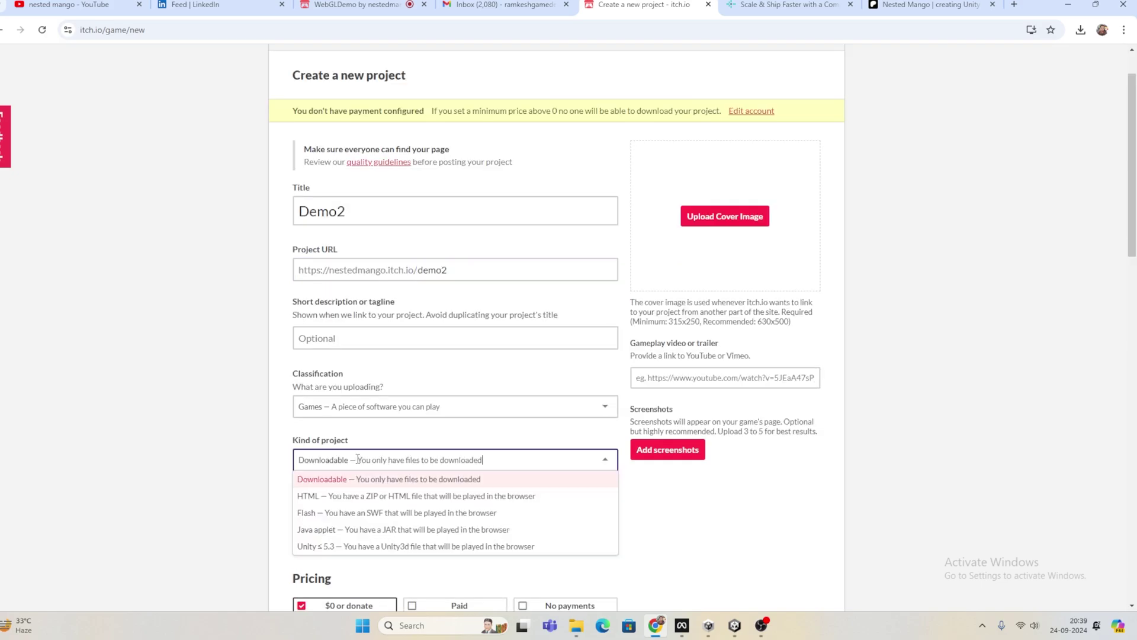
{"action": "left_click", "coordinate": [329, 501]}
{"action": "scroll", "coordinate": [396, 370], "scroll_direction": "down", "scroll_amount": 3}
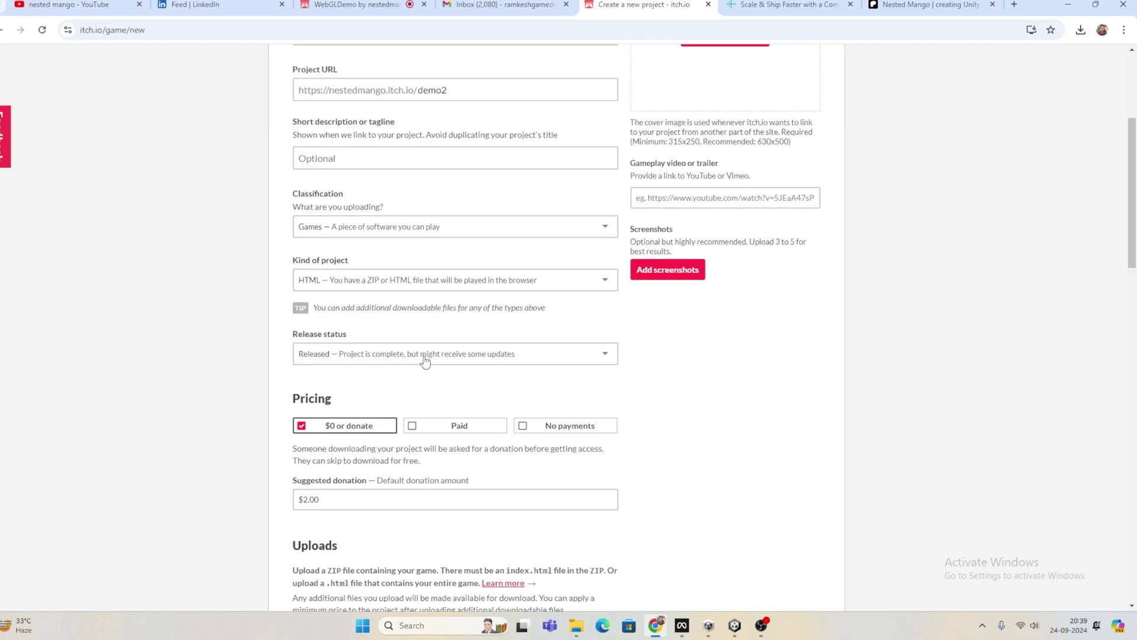
{"action": "left_click", "coordinate": [425, 355]}
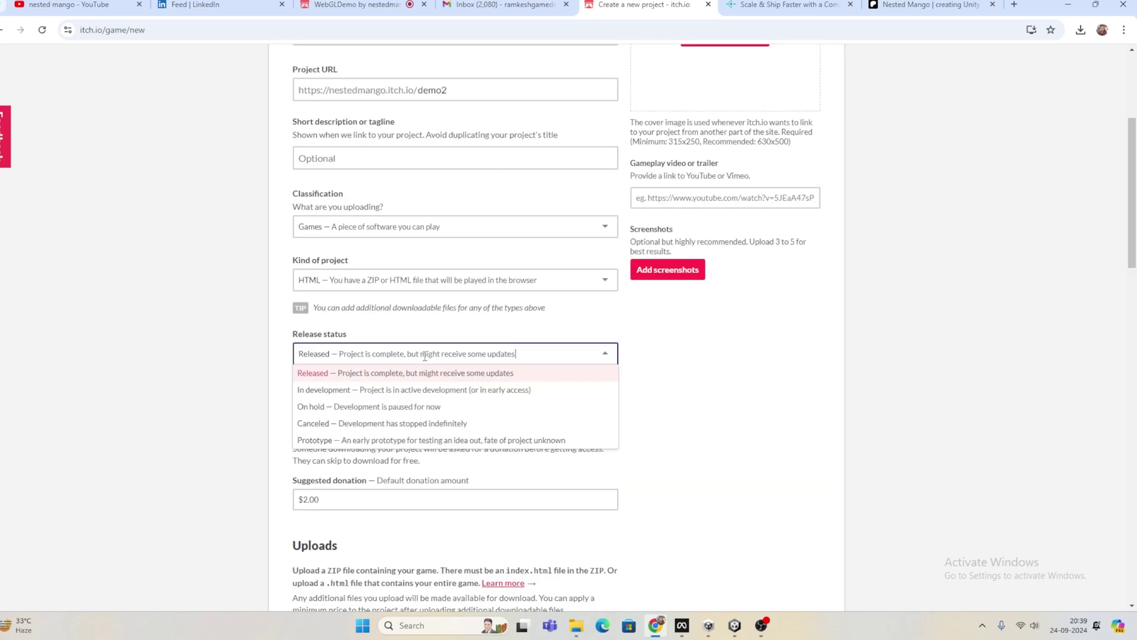
{"action": "left_click", "coordinate": [382, 393]}
{"action": "left_click", "coordinate": [556, 428]}
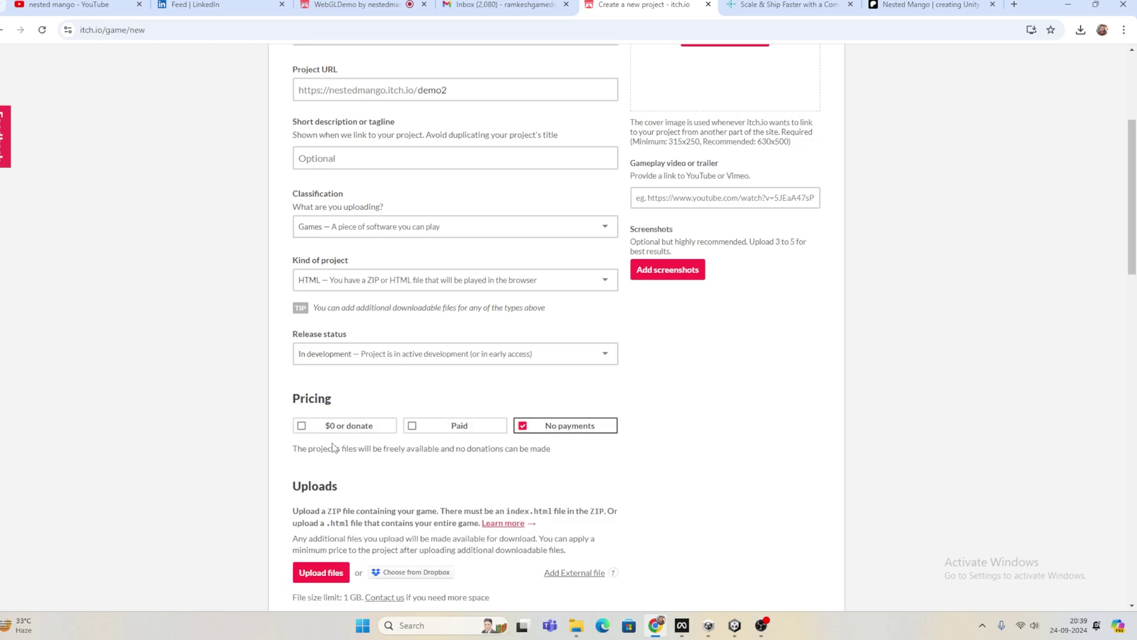
Step: Scroll down to the Genre list and leave no genre selected
{"action": "scroll", "coordinate": [332, 447], "scroll_direction": "down", "scroll_amount": 2}
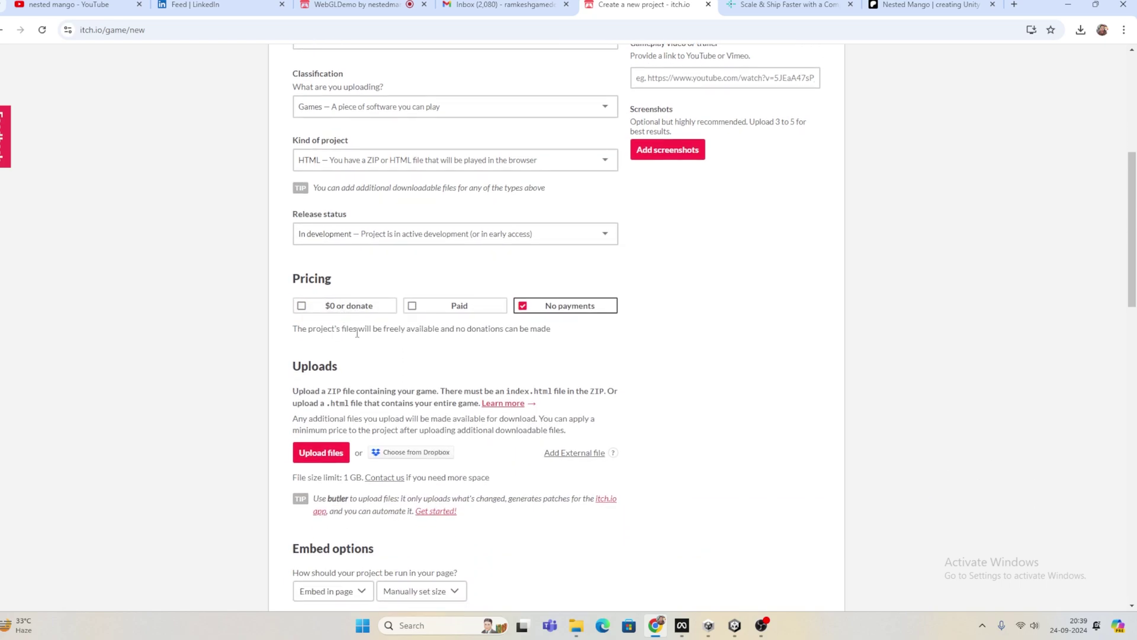
{"action": "scroll", "coordinate": [332, 343], "scroll_direction": "down", "scroll_amount": 2}
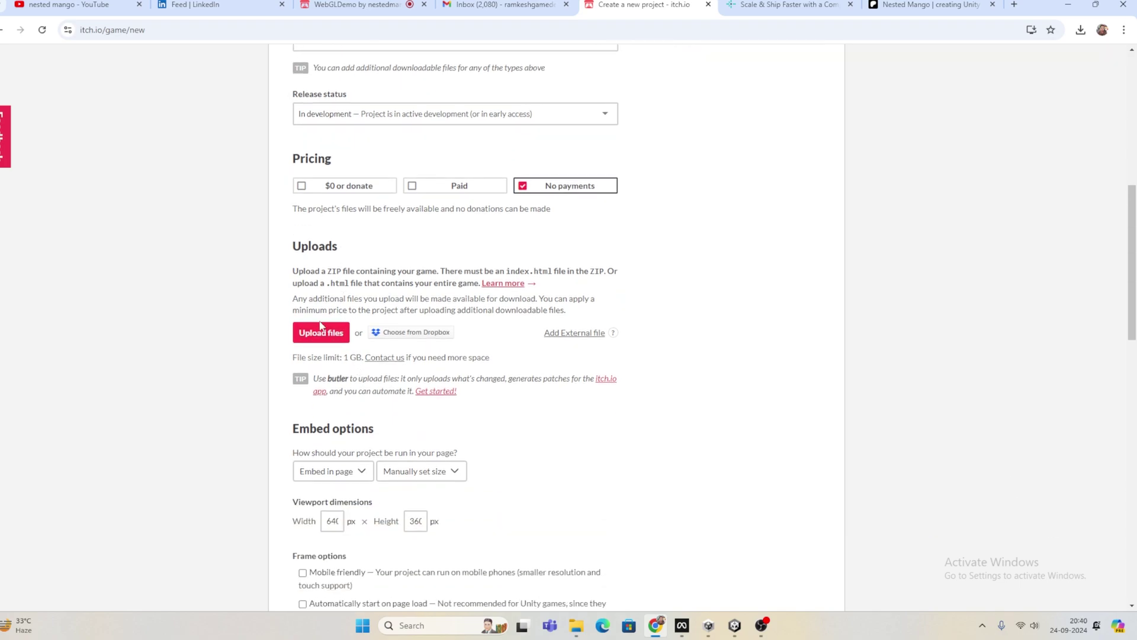
{"action": "scroll", "coordinate": [332, 352], "scroll_direction": "down", "scroll_amount": 2}
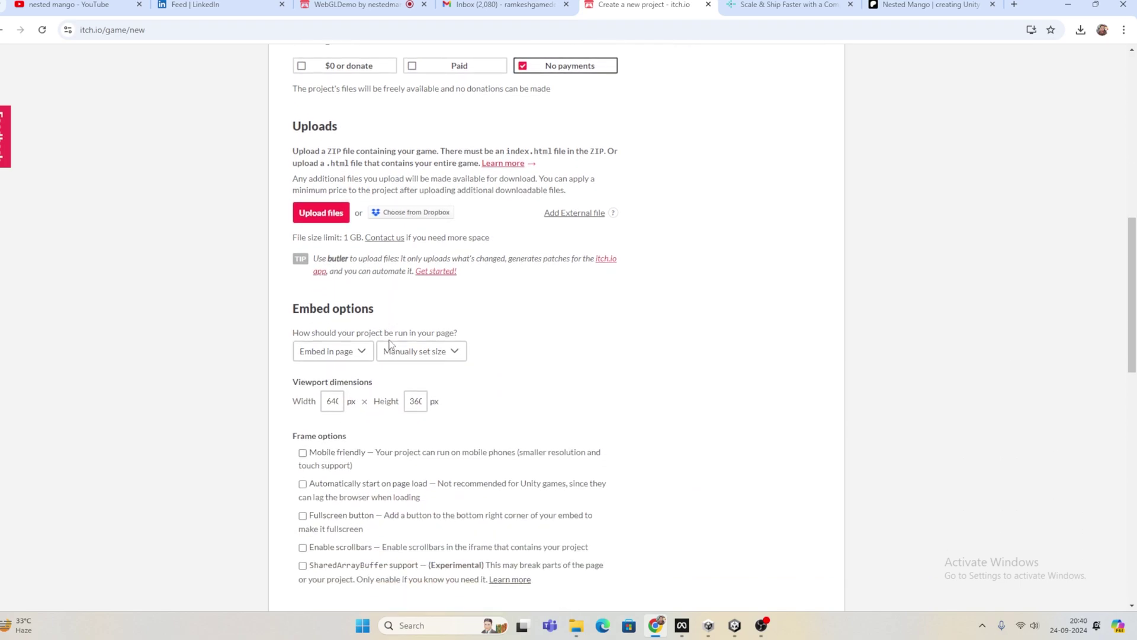
{"action": "scroll", "coordinate": [391, 346], "scroll_direction": "down", "scroll_amount": 4}
{"action": "scroll", "coordinate": [433, 318], "scroll_direction": "down", "scroll_amount": 4}
{"action": "scroll", "coordinate": [434, 325], "scroll_direction": "down", "scroll_amount": 2}
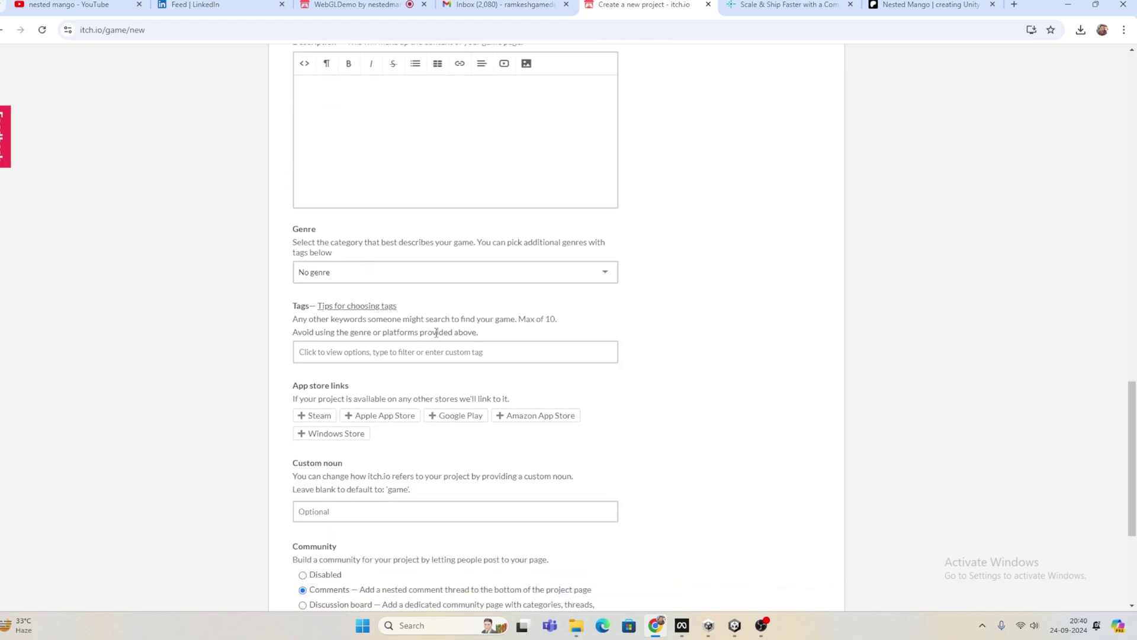
{"action": "left_click", "coordinate": [504, 276]}
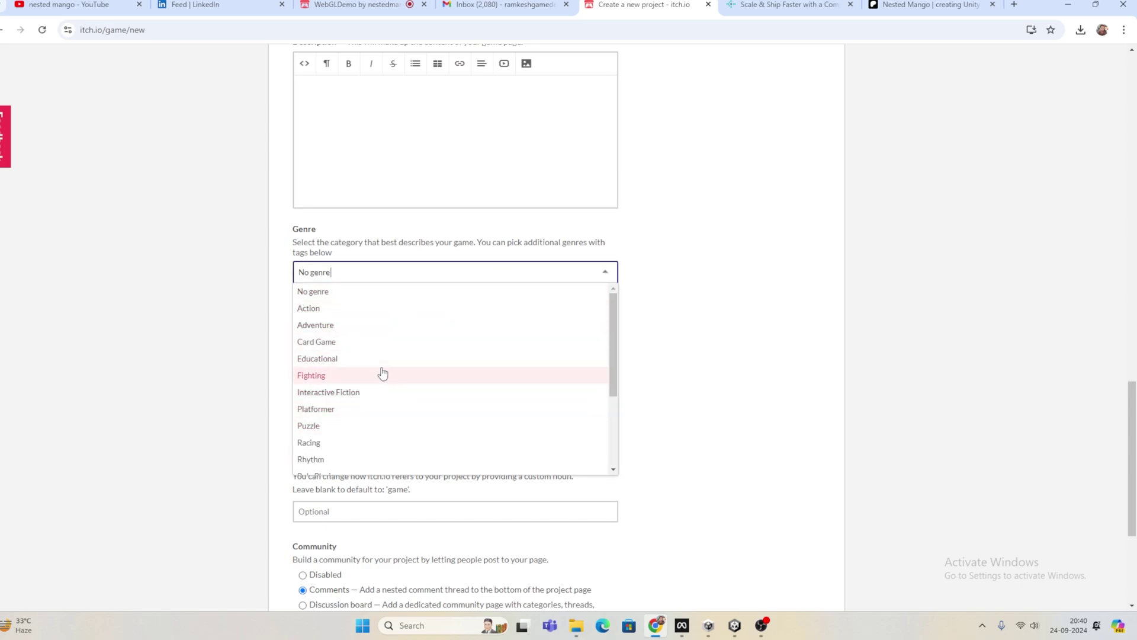
{"action": "left_click", "coordinate": [783, 294]}
Step: Check the WebGL Builds folder path in File Explorer
{"action": "scroll", "coordinate": [641, 317], "scroll_direction": "up", "scroll_amount": 10}
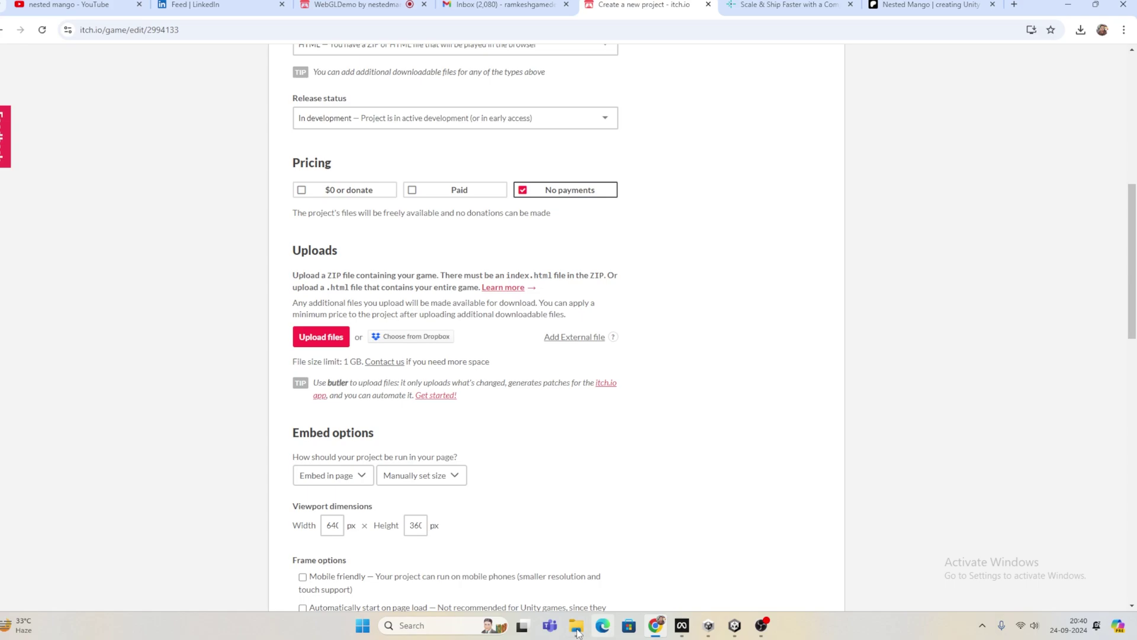
{"action": "mouse_move", "coordinate": [576, 625]}
{"action": "left_click", "coordinate": [677, 571]}
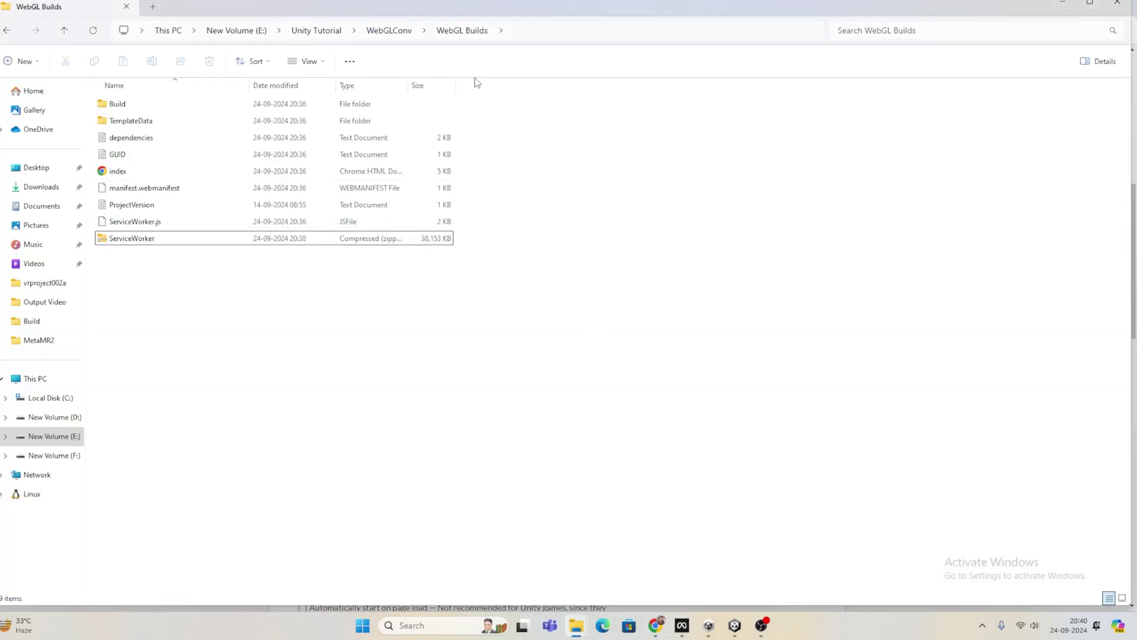
{"action": "left_click", "coordinate": [460, 30]}
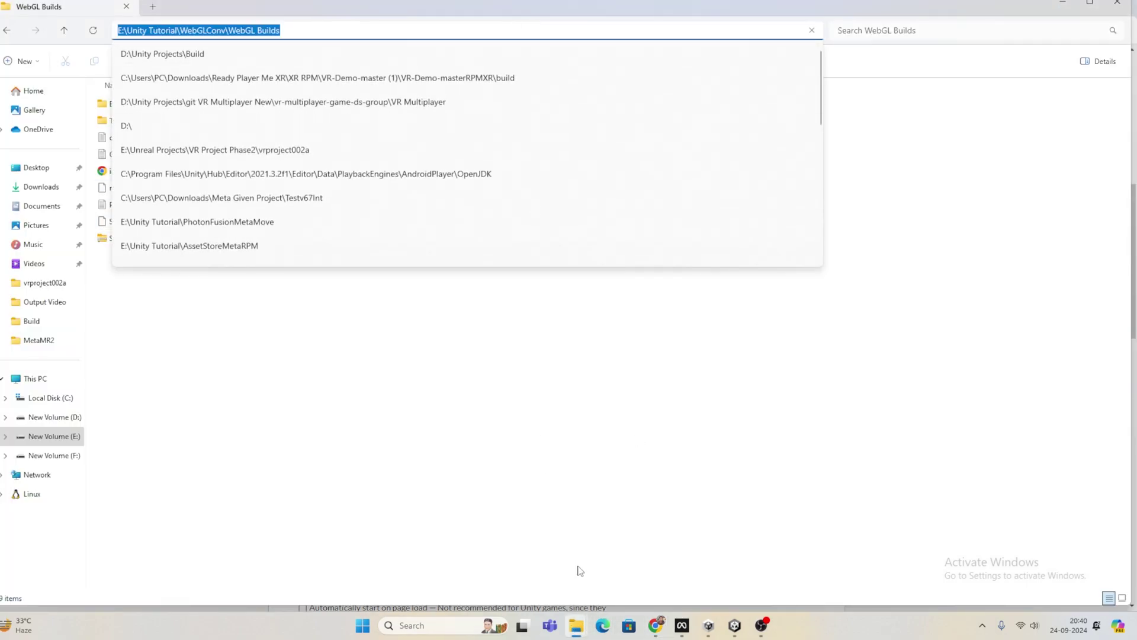
{"action": "left_click", "coordinate": [657, 627]}
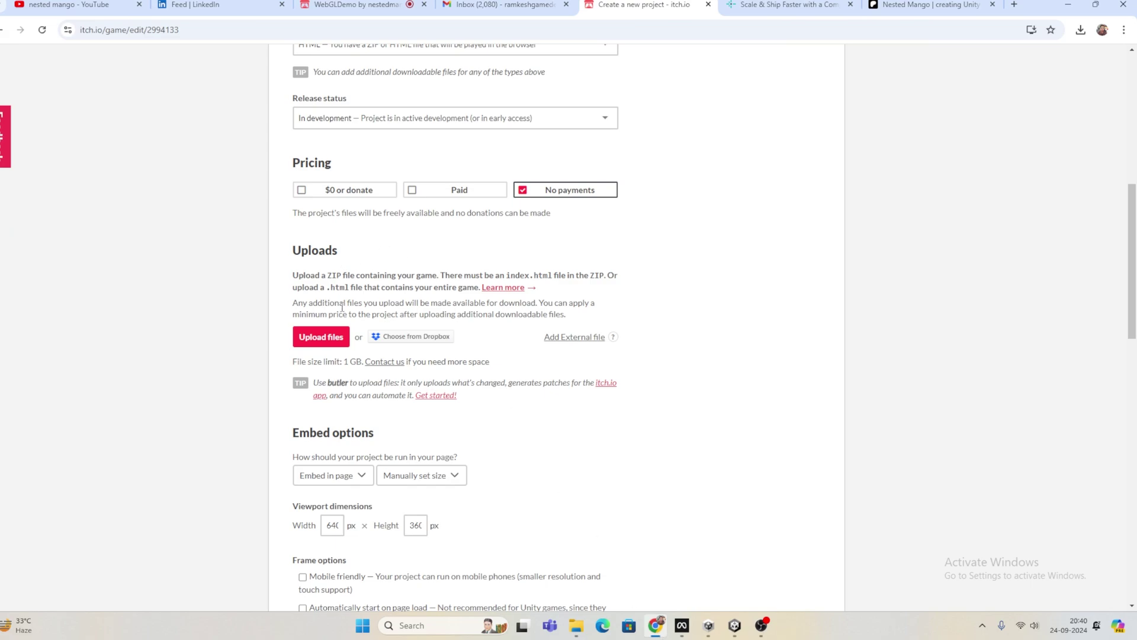
Step: Upload ServiceWorker.zip to the project, keeping its file type as Executable
{"action": "left_click", "coordinate": [325, 335]}
{"action": "left_click_drag", "start_coordinate": [210, 222], "coordinate": [204, 228]}
{"action": "left_click", "coordinate": [457, 293]}
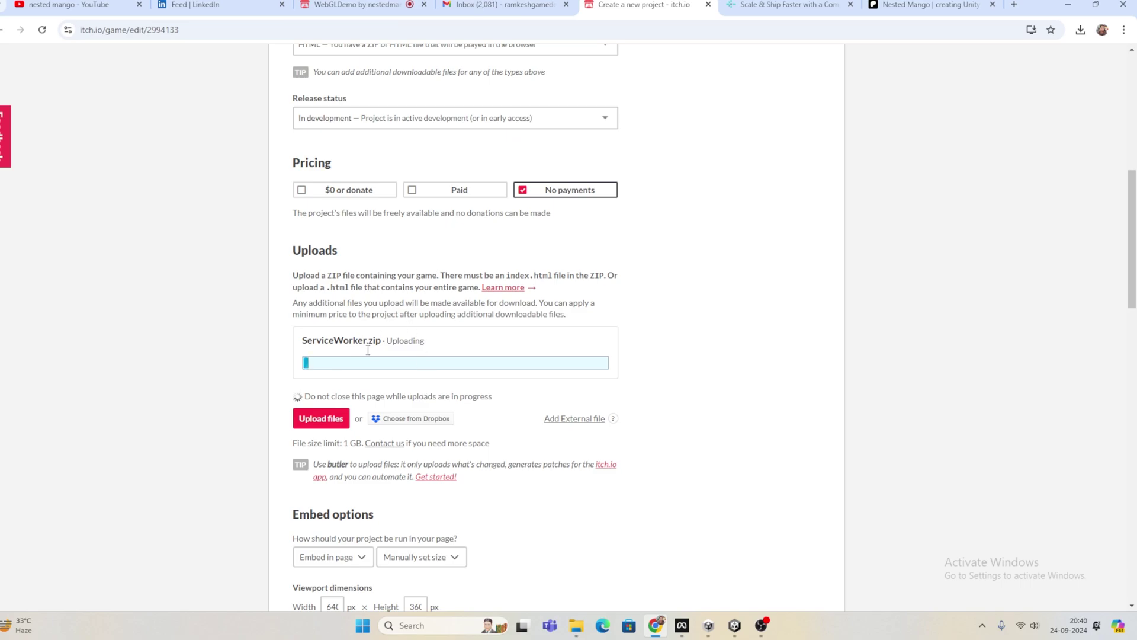
{"action": "left_click", "coordinate": [344, 393]}
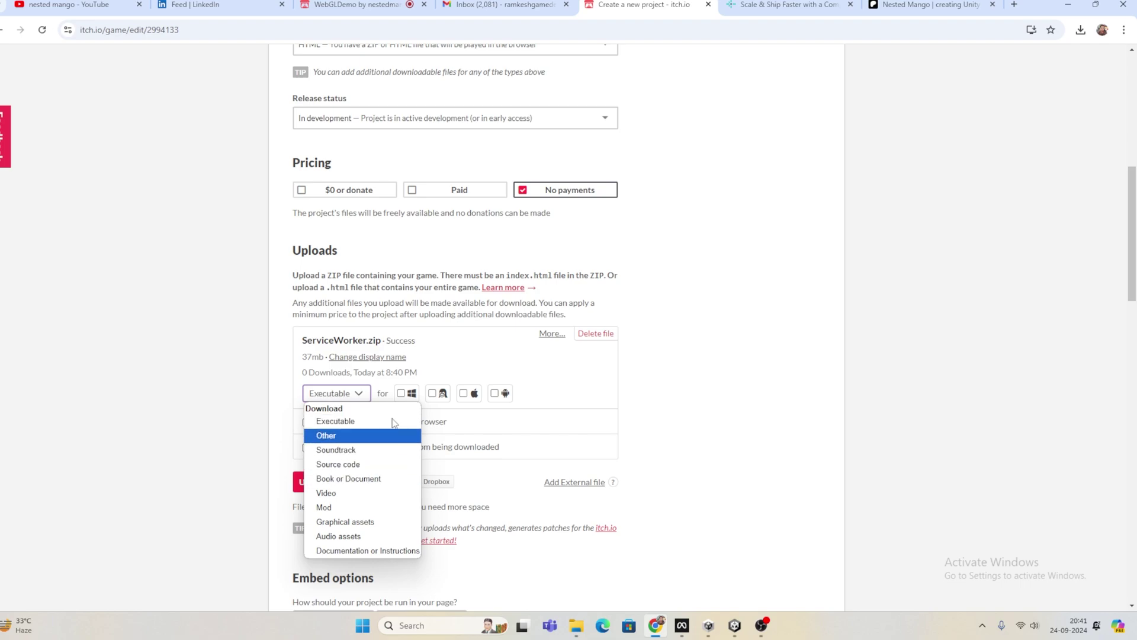
{"action": "left_click", "coordinate": [342, 421]}
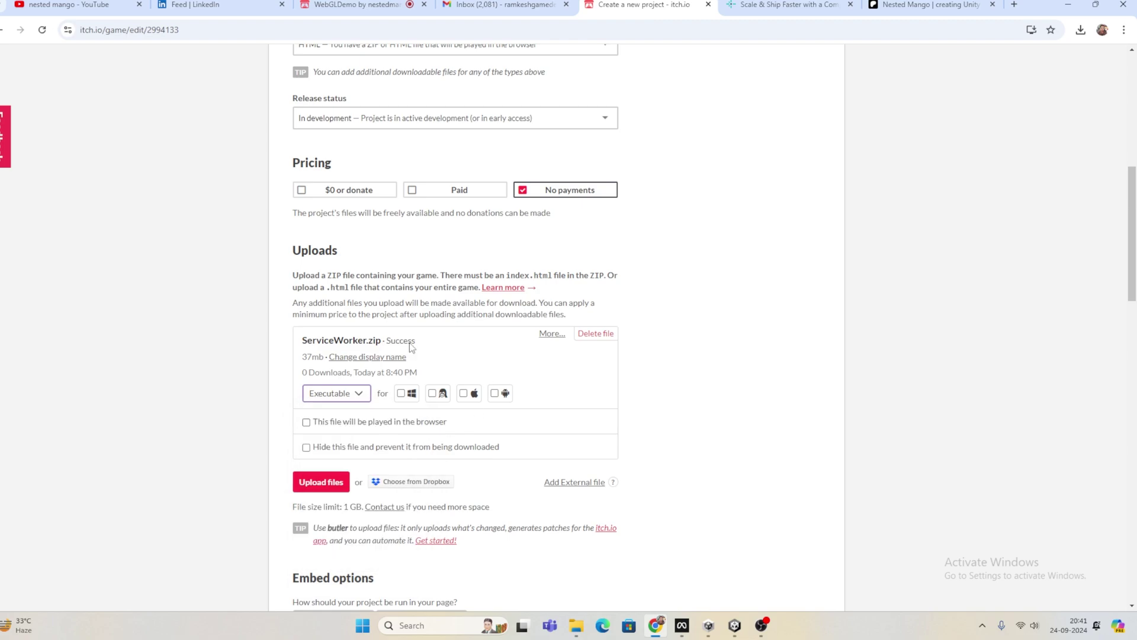
{"action": "scroll", "coordinate": [491, 327], "scroll_direction": "down", "scroll_amount": 1}
{"action": "scroll", "coordinate": [490, 328], "scroll_direction": "down", "scroll_amount": 3}
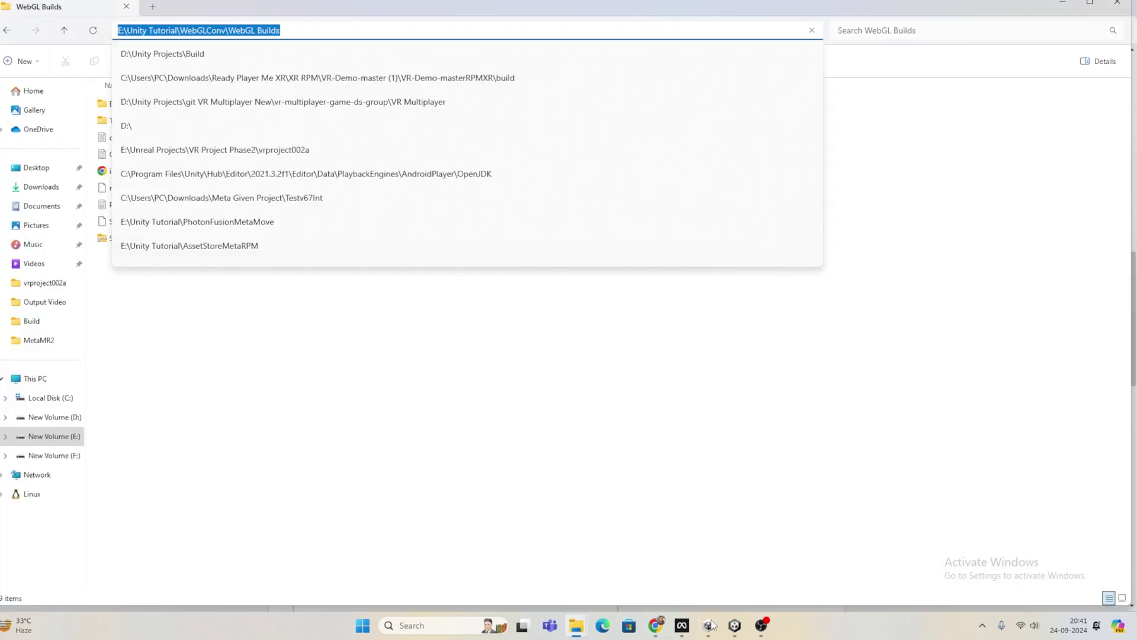
Step: Expand Resolution and Presentation in WebGL Player Settings to see the 960x600 canvas
{"action": "left_click", "coordinate": [734, 625]}
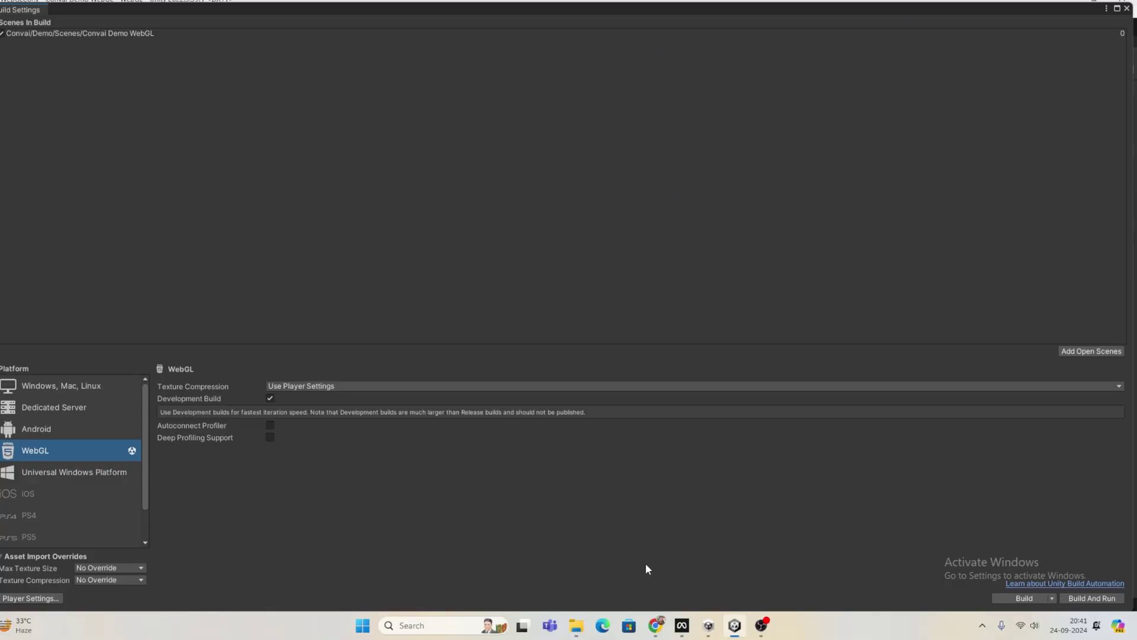
{"action": "left_click", "coordinate": [35, 597]}
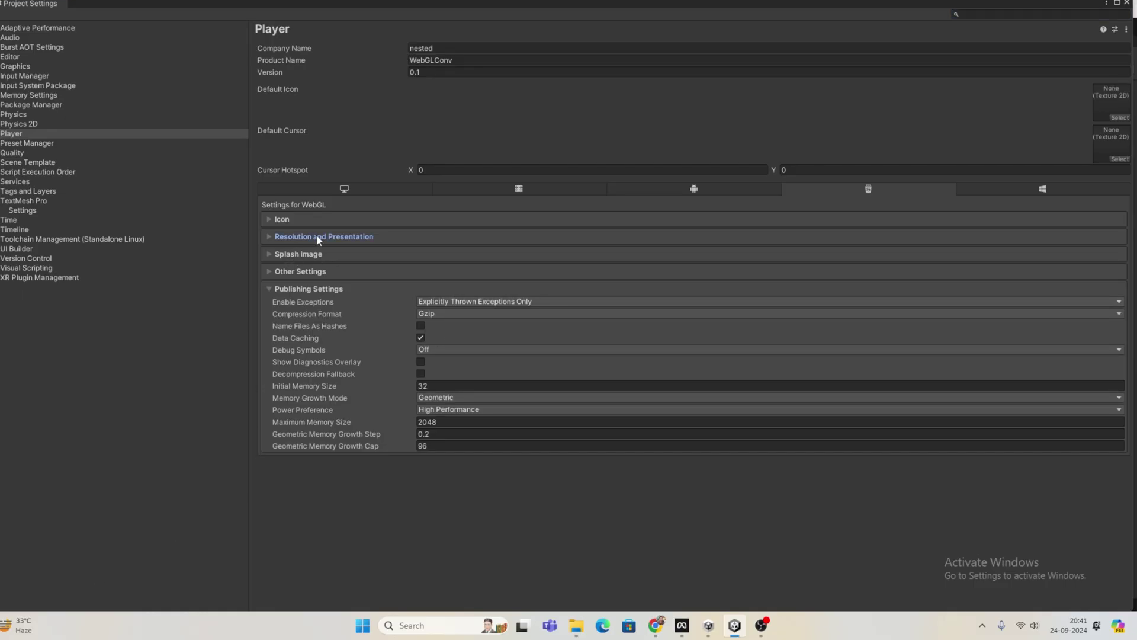
{"action": "left_click", "coordinate": [316, 235]}
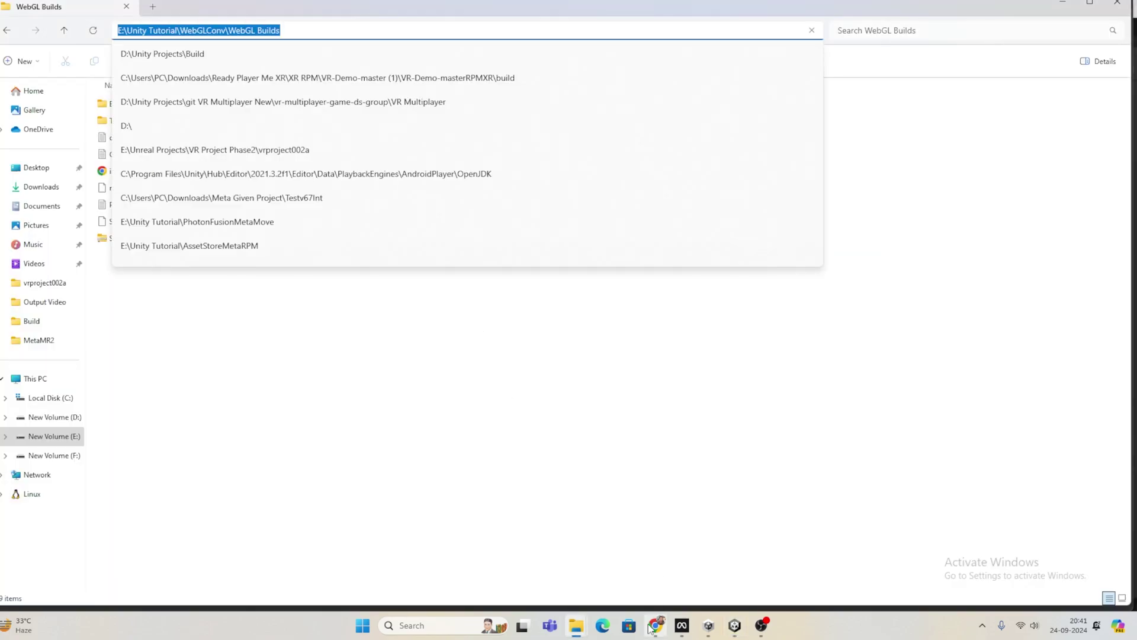
Step: Change the itch.io viewport width from 640 to 960, then save and view the page
{"action": "left_click", "coordinate": [649, 628]}
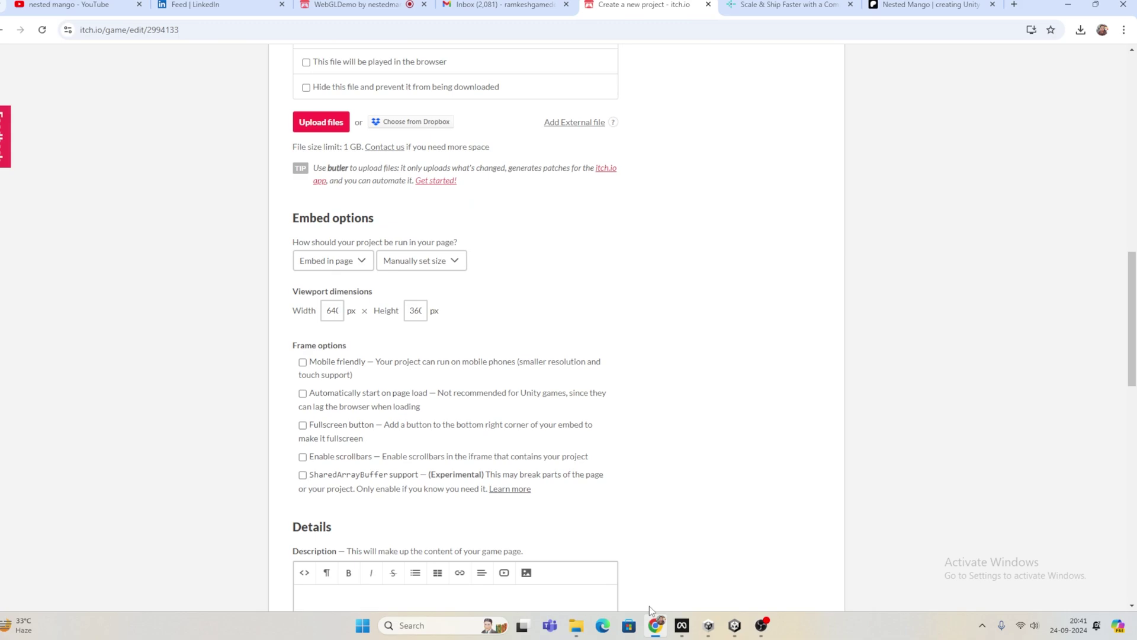
{"action": "left_click", "coordinate": [329, 312]}
{"action": "double_click", "coordinate": [330, 308]}
{"action": "type", "text": "960"}
{"action": "left_click", "coordinate": [414, 311]}
{"action": "scroll", "coordinate": [417, 325], "scroll_direction": "down", "scroll_amount": 7}
{"action": "scroll", "coordinate": [424, 361], "scroll_direction": "down", "scroll_amount": 5}
{"action": "scroll", "coordinate": [424, 361], "scroll_direction": "down", "scroll_amount": 2}
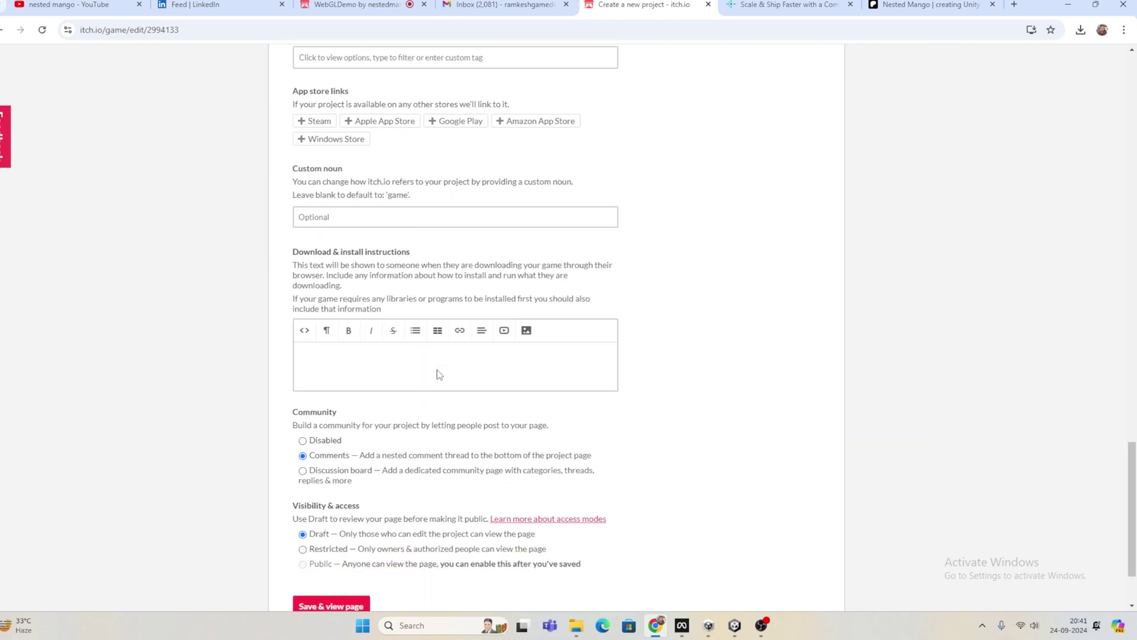
{"action": "scroll", "coordinate": [437, 373], "scroll_direction": "down", "scroll_amount": 2}
{"action": "left_click", "coordinate": [331, 505]}
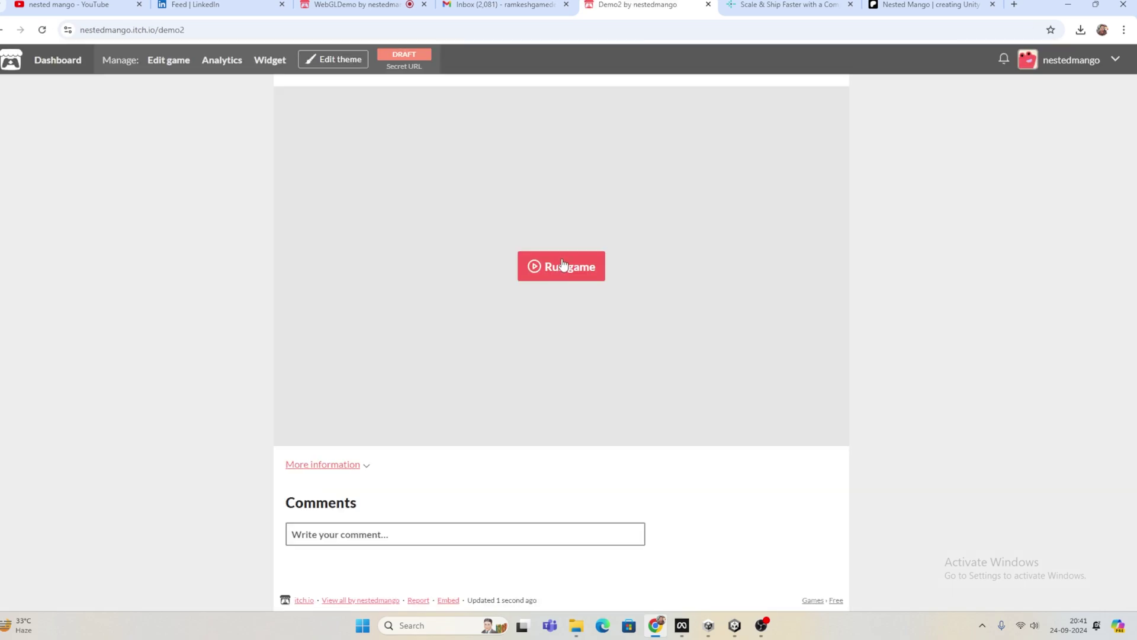
Step: Run the embedded NPC demo on the itch.io draft page, then browse the Patreon creator shop
{"action": "left_click", "coordinate": [557, 265]}
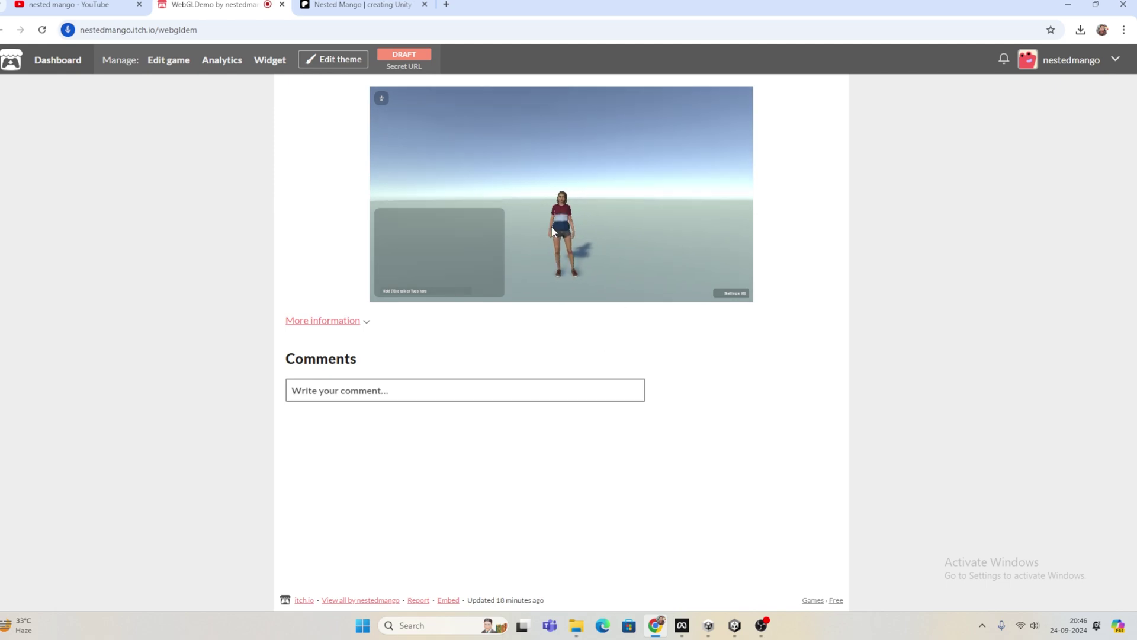
{"action": "left_click", "coordinate": [606, 391]}
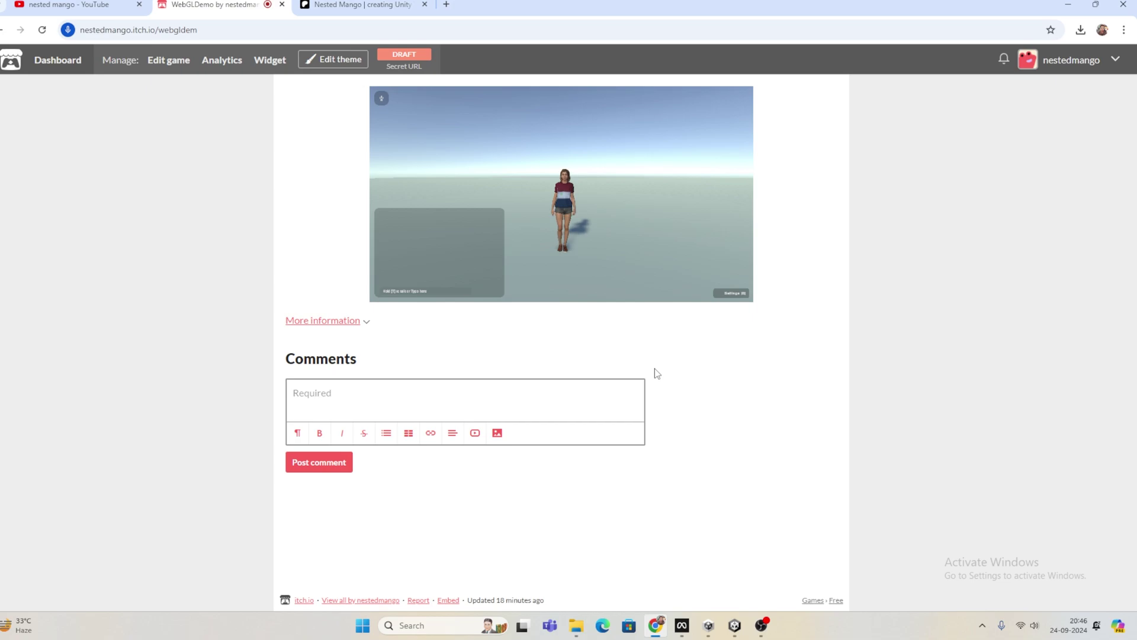
{"action": "left_click", "coordinate": [356, 4]}
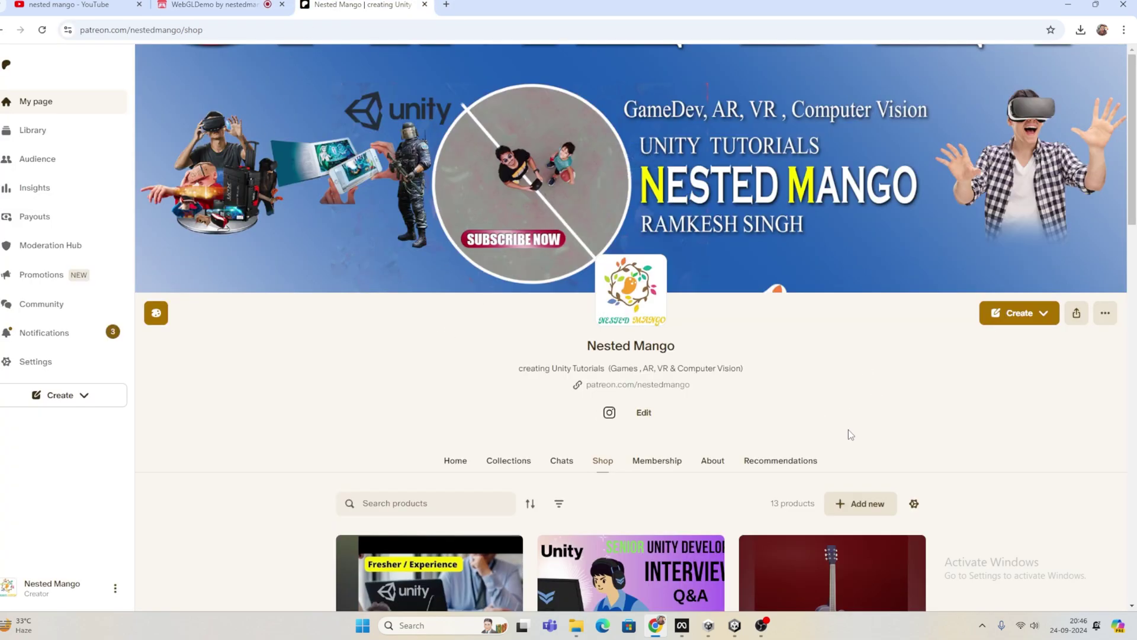
{"action": "scroll", "coordinate": [550, 329], "scroll_direction": "down", "scroll_amount": 3}
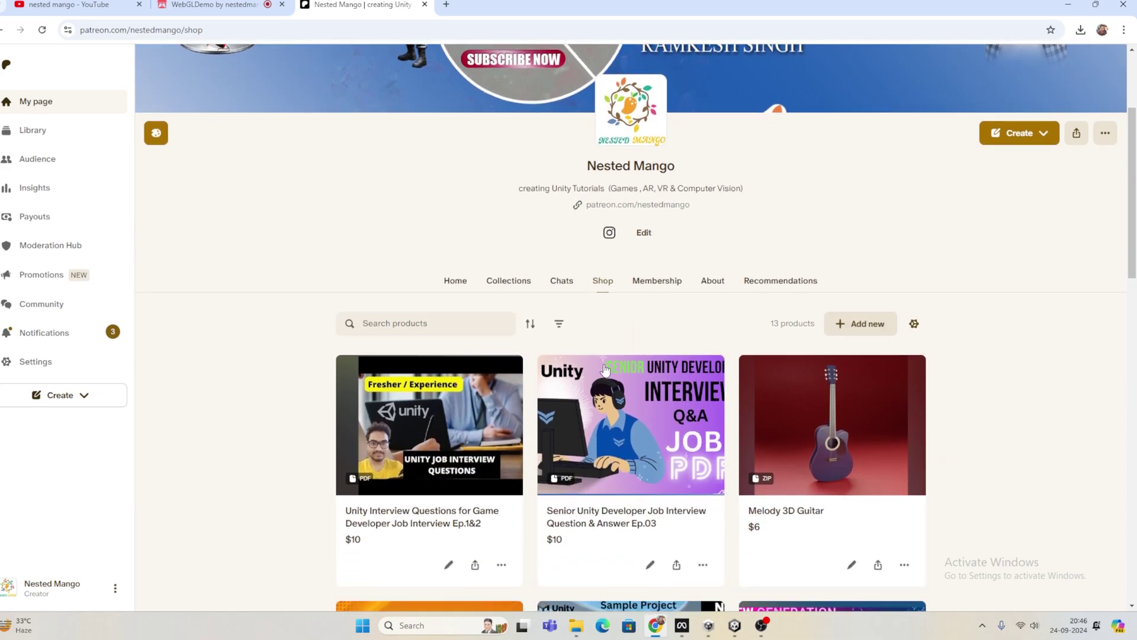
{"action": "scroll", "coordinate": [671, 269], "scroll_direction": "up", "scroll_amount": 3}
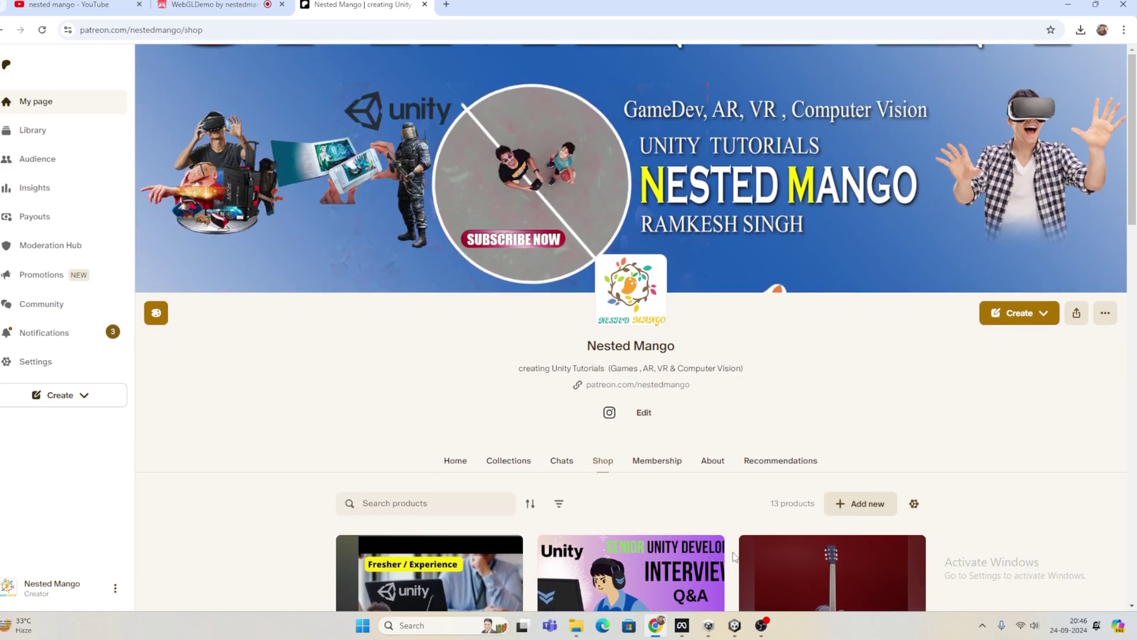